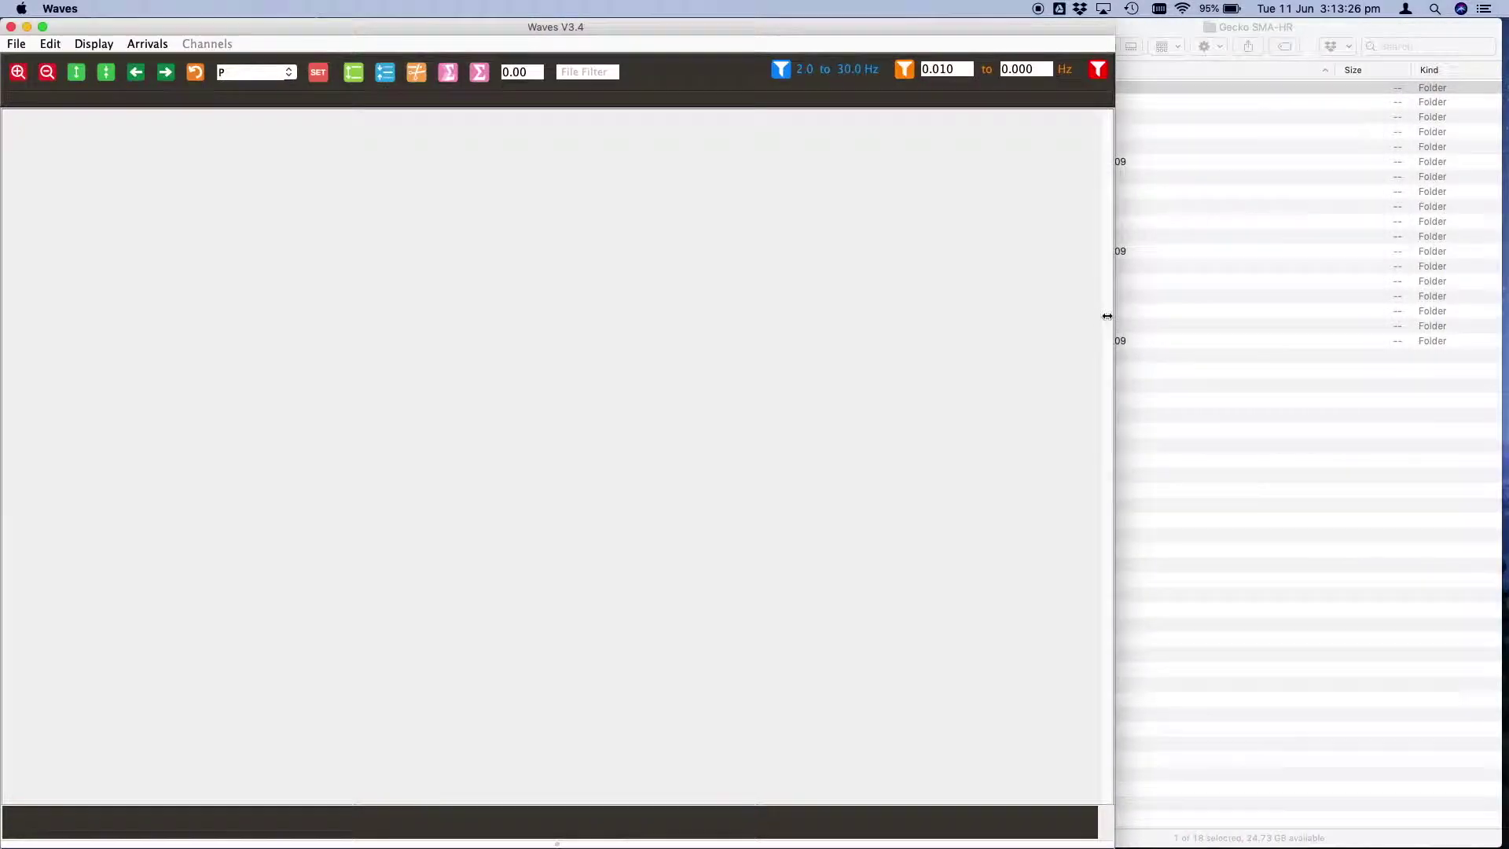
drag(1105, 313, 965, 314)
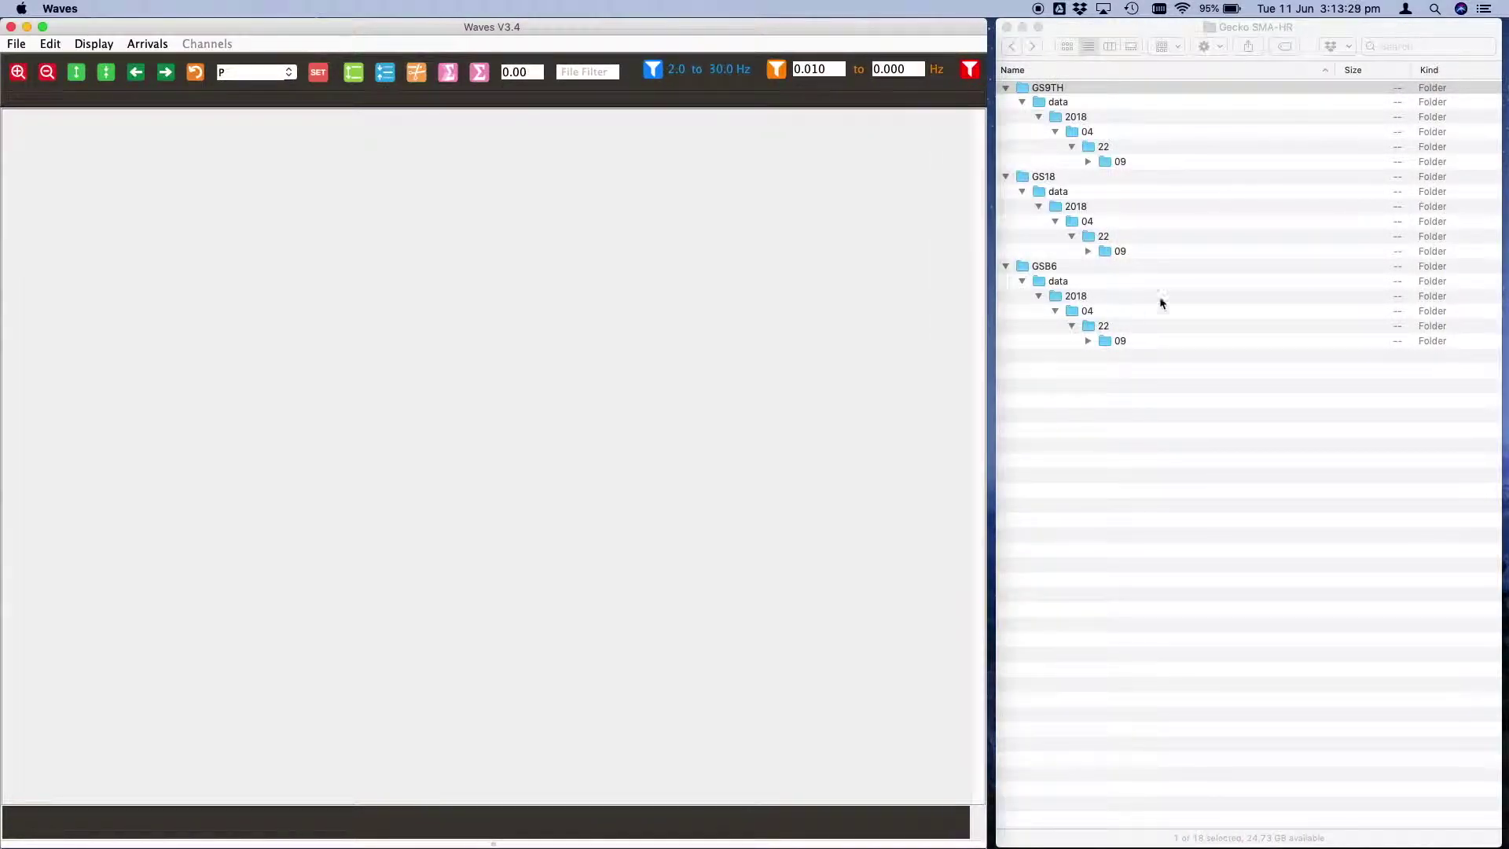
click(1088, 162)
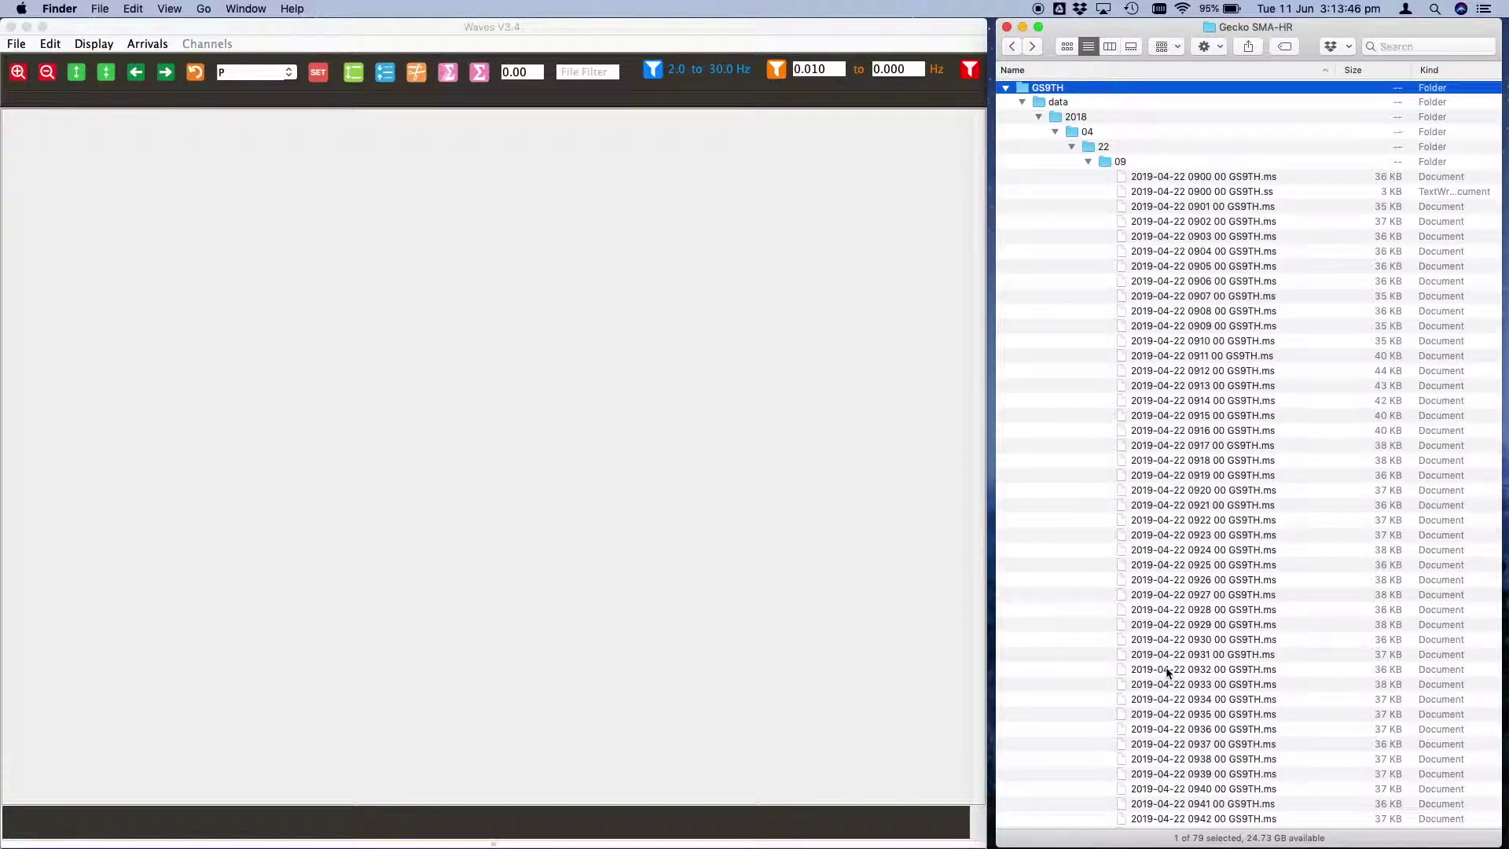
click(1116, 207)
drag(1116, 210, 581, 393)
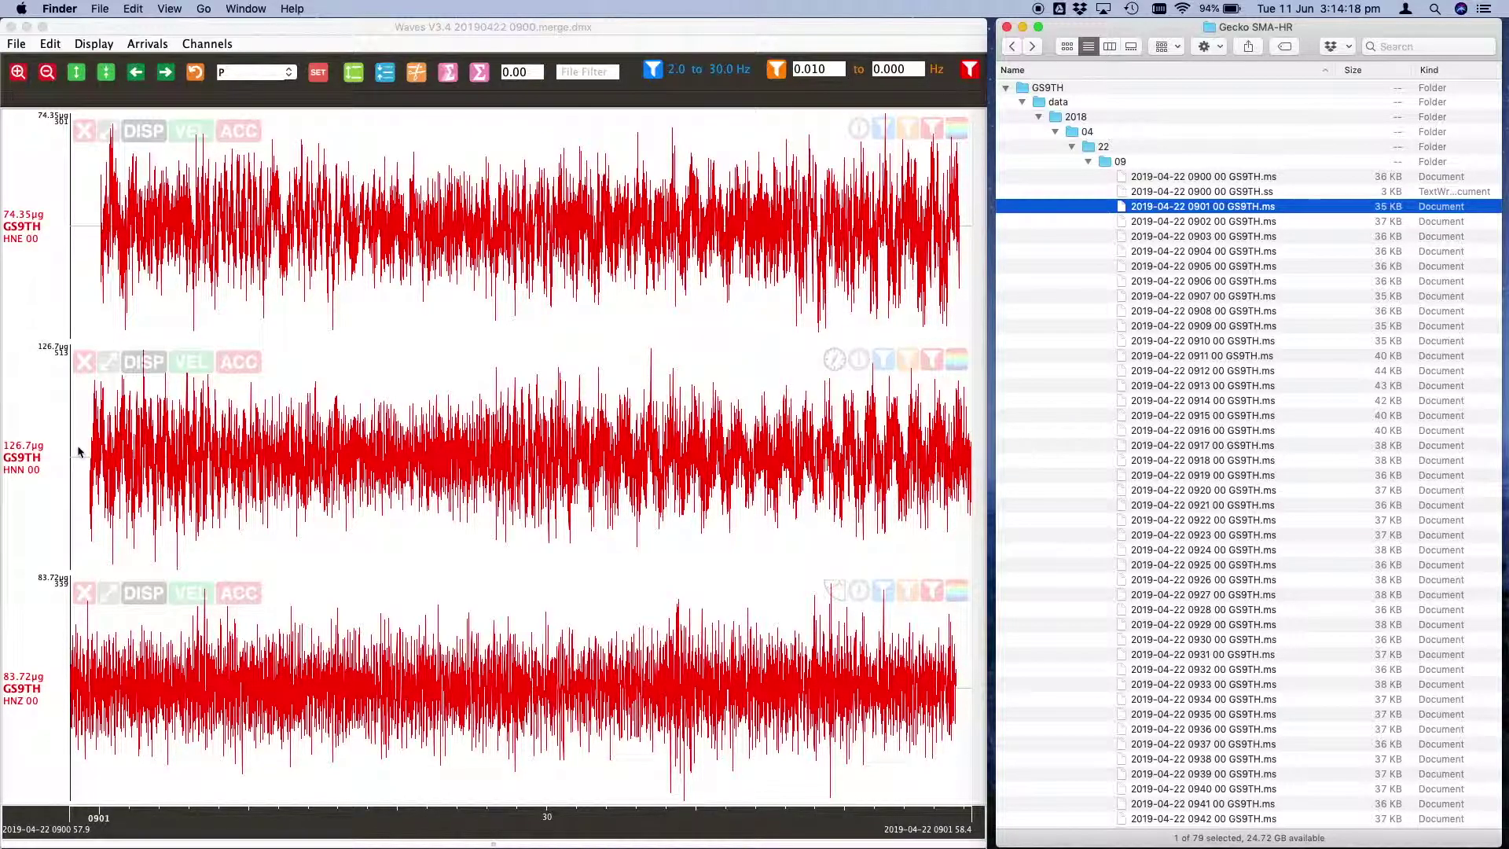
Add the GS9TH minute files 0902 through 0927 to the displayed waveform, and close the merged recording
click(1230, 222)
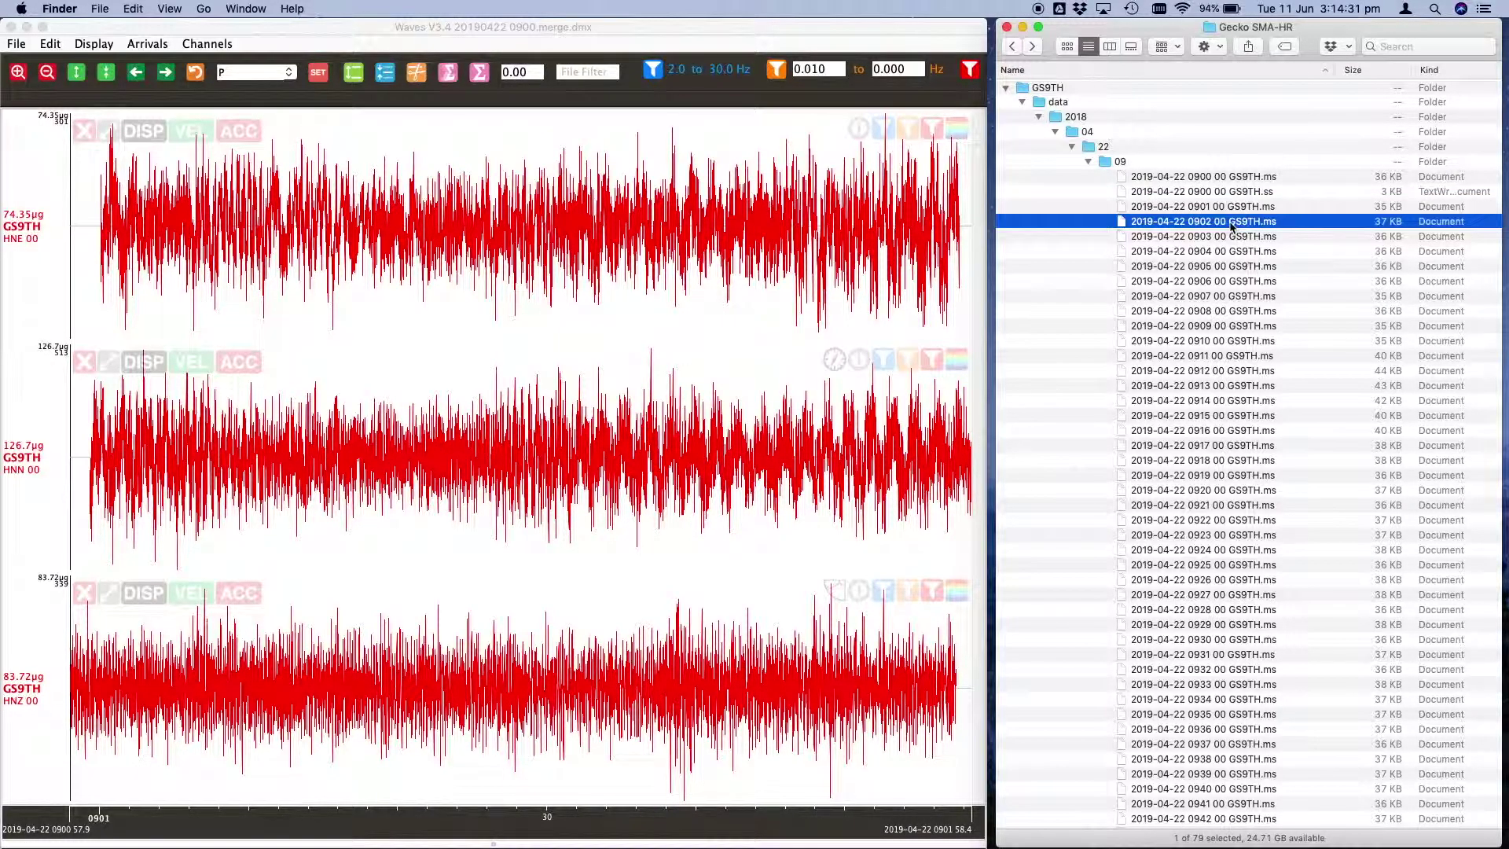
shift+click(1196, 599)
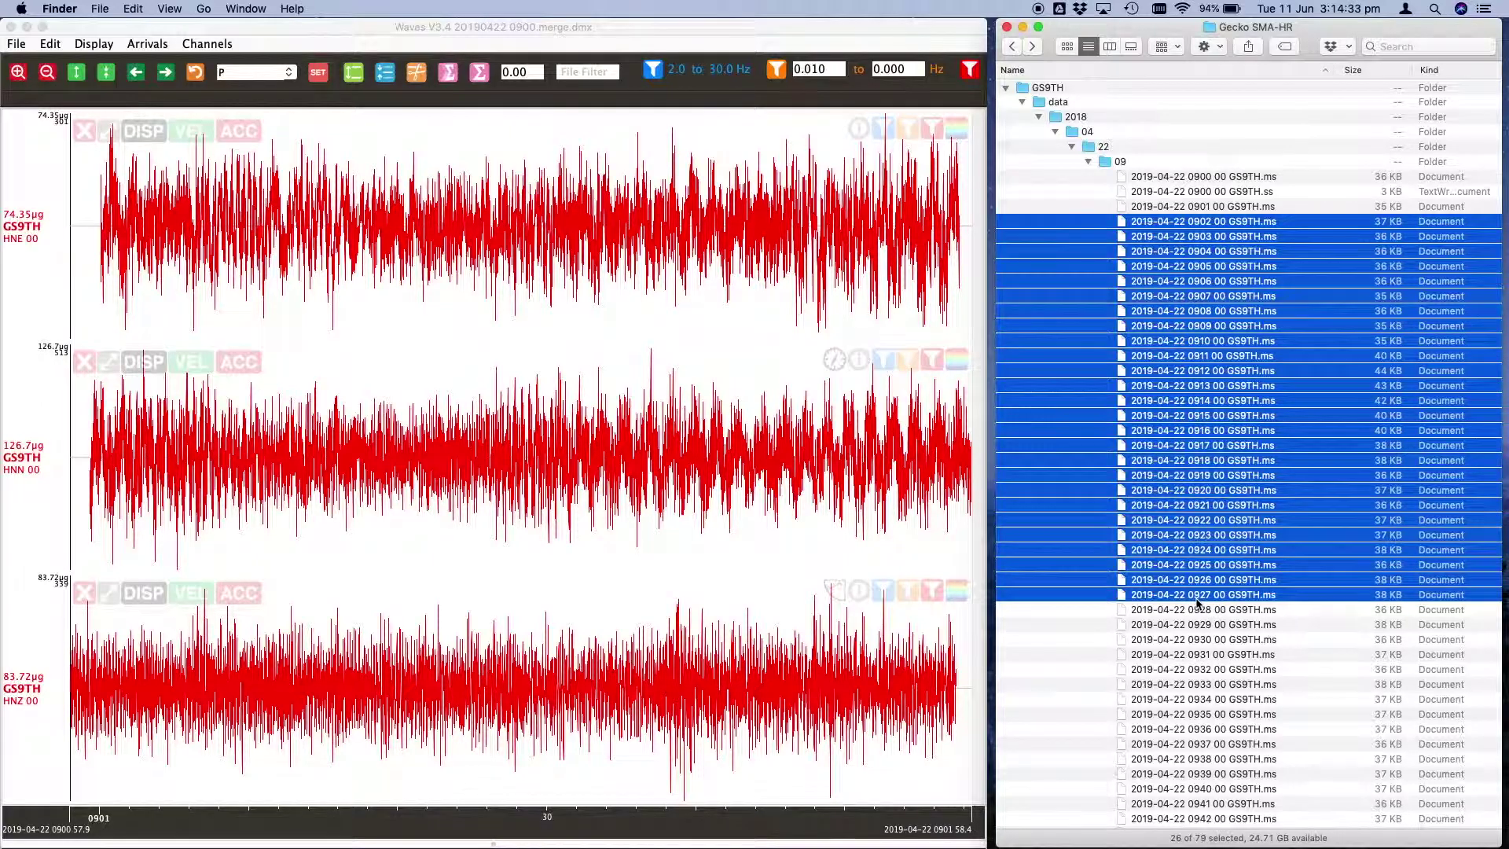
mouse_move(1196, 600)
mouse_down()
mouse_move(1013, 552)
mouse_move(707, 528)
mouse_move(590, 528)
mouse_move(440, 601)
mouse_up()
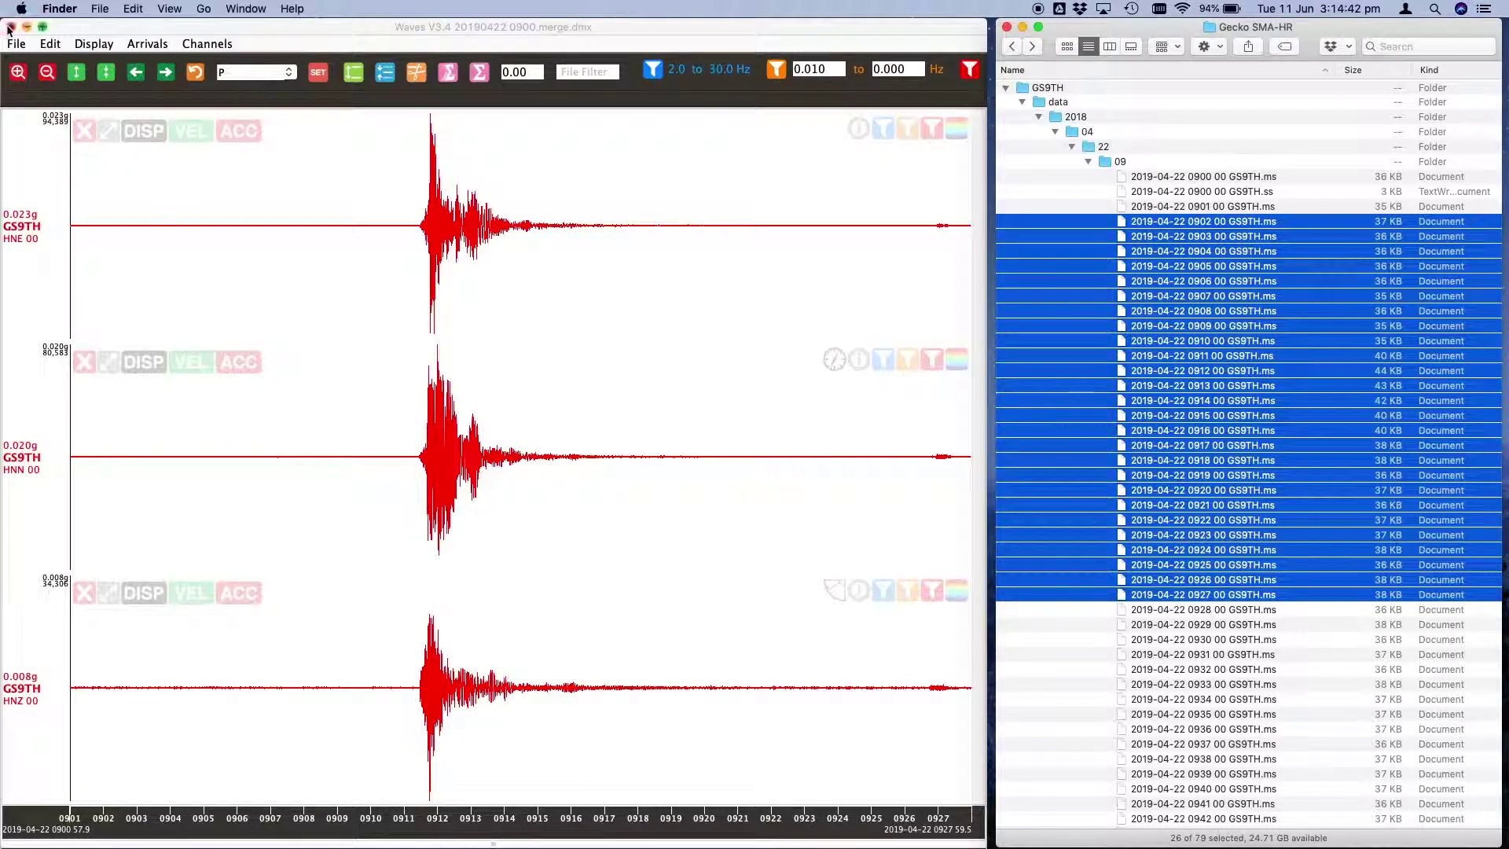
click(10, 28)
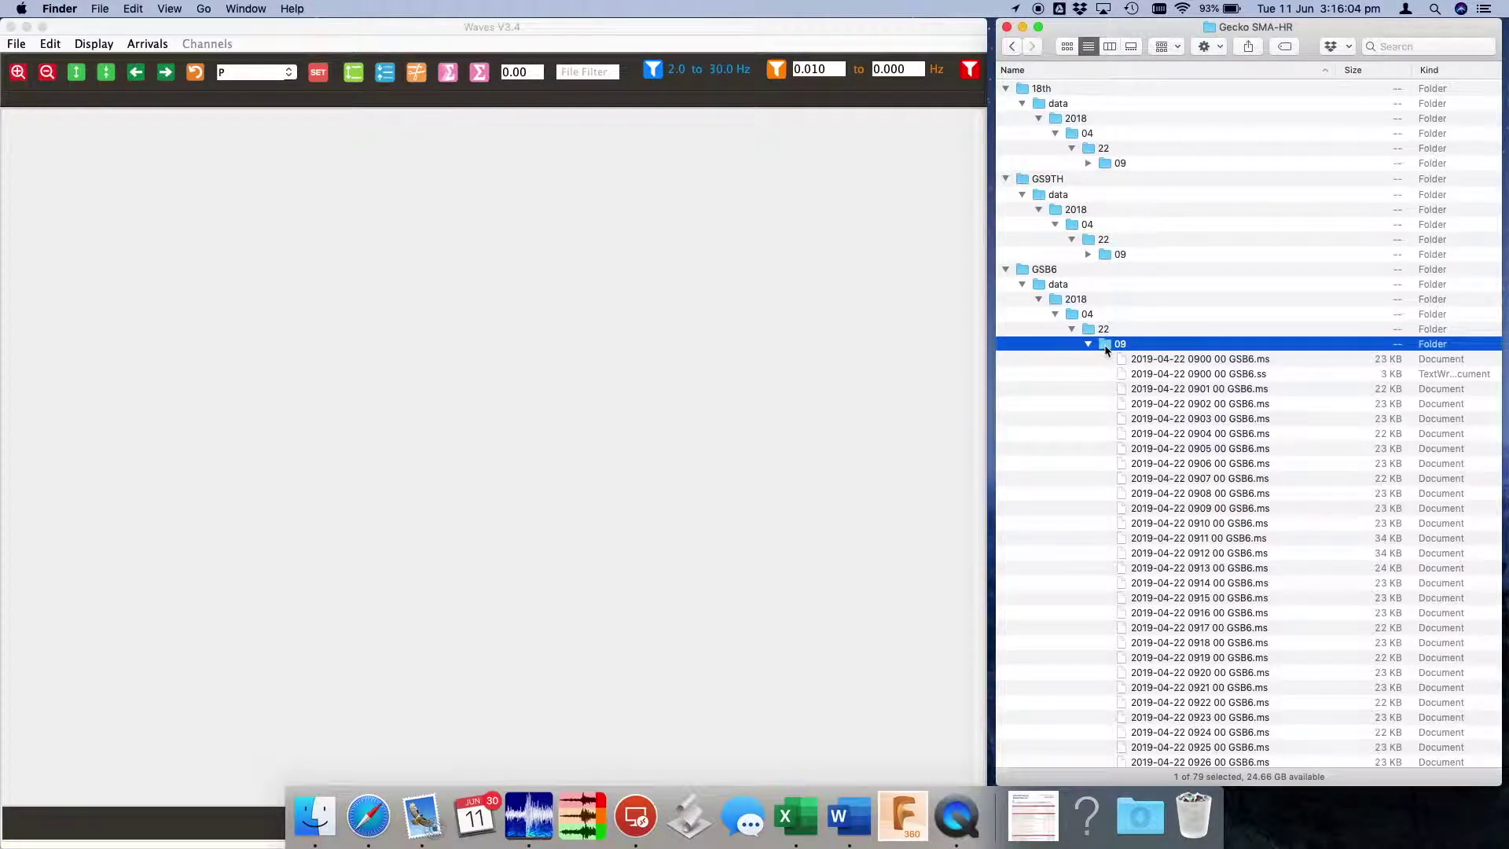
Load the GSB6 station's whole 09 folder into Waves and show the recording in a maximized window
drag(1105, 350, 583, 429)
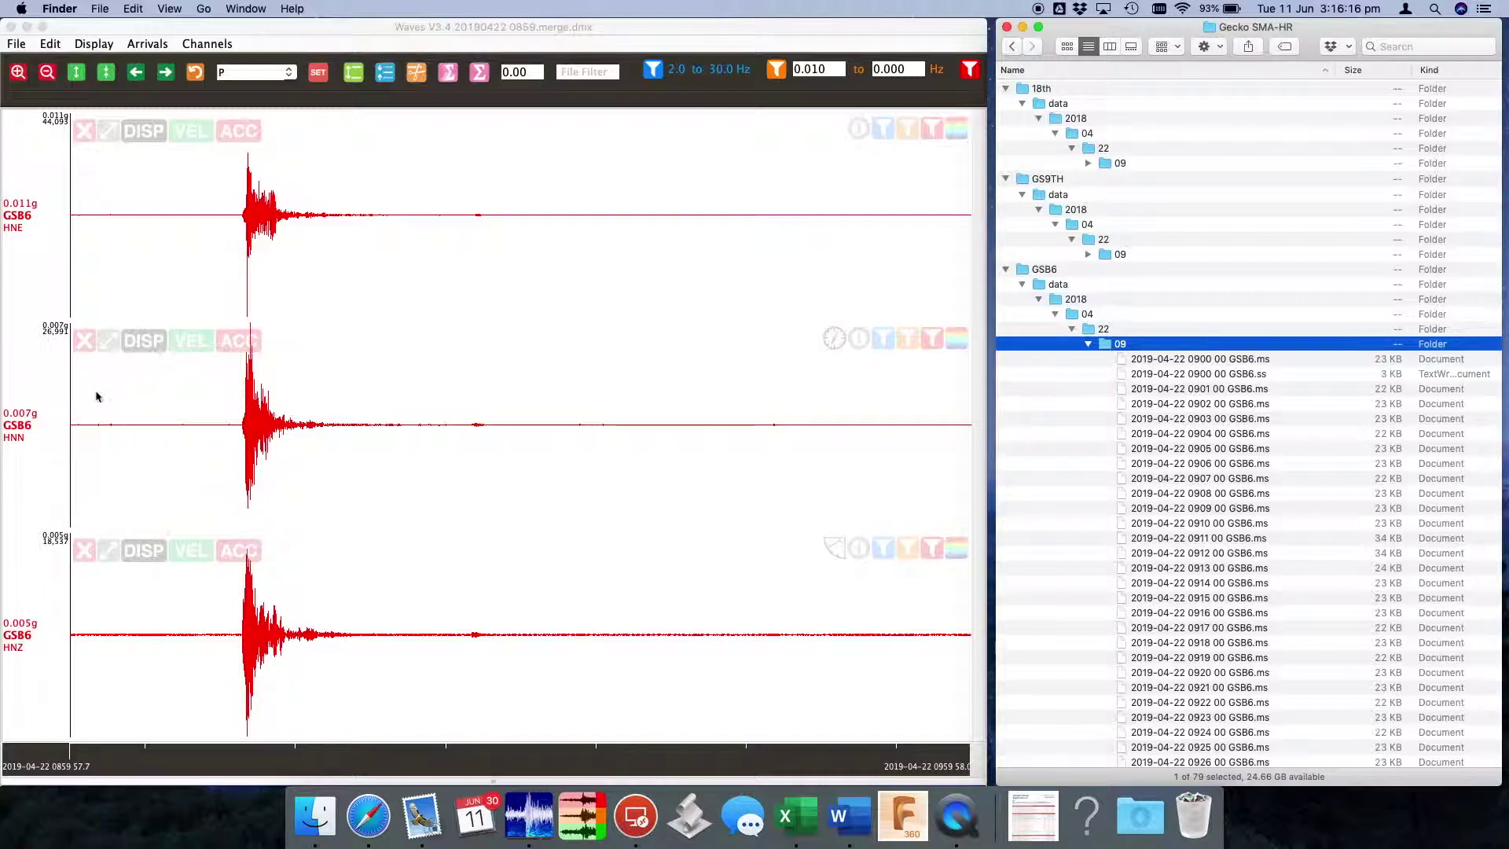
click(243, 245)
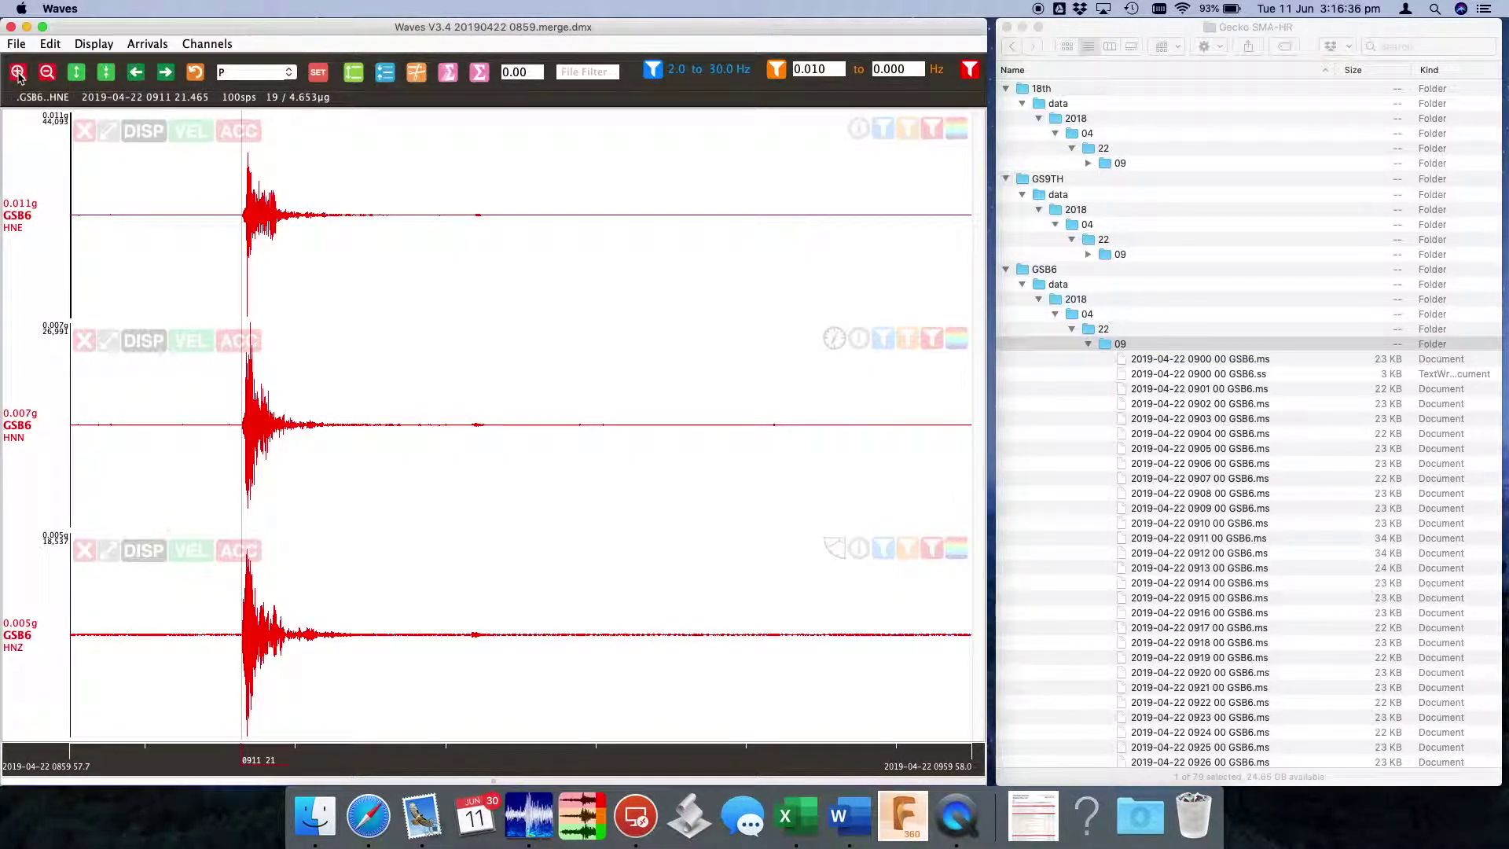
click(17, 73)
click(18, 73)
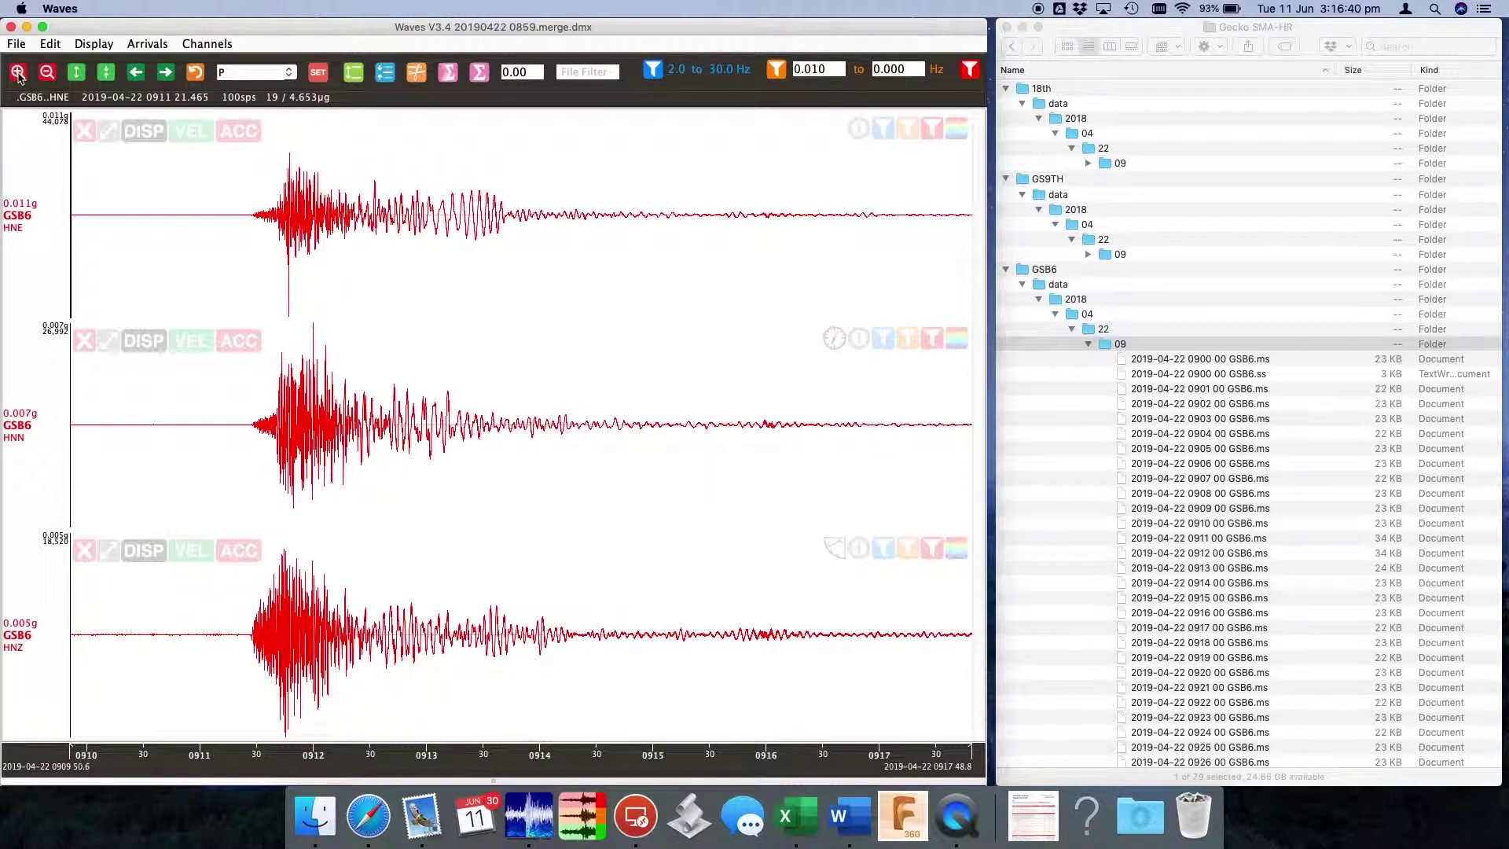
click(17, 73)
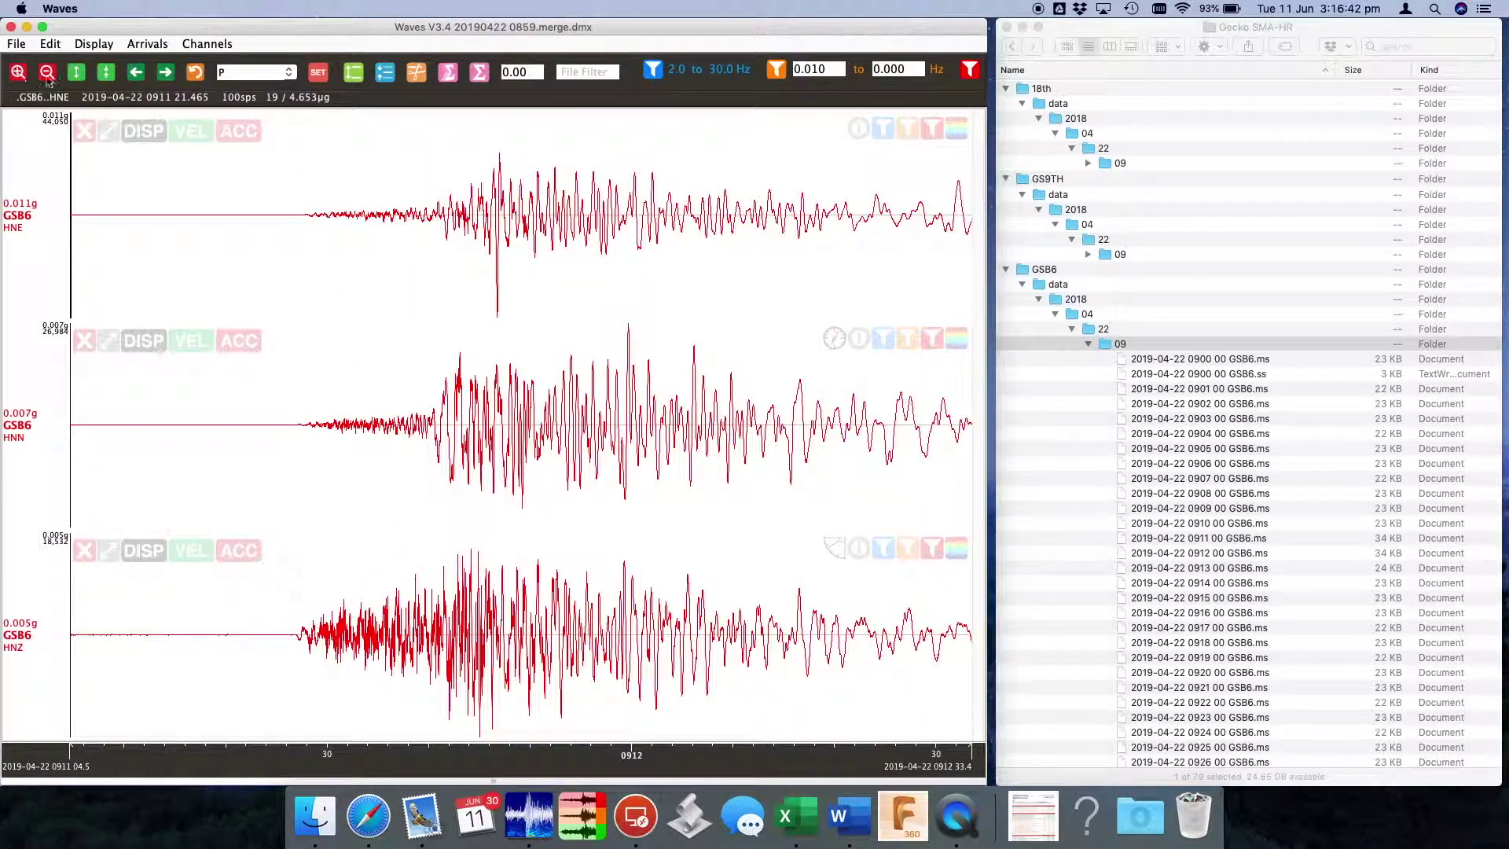
click(197, 73)
click(43, 27)
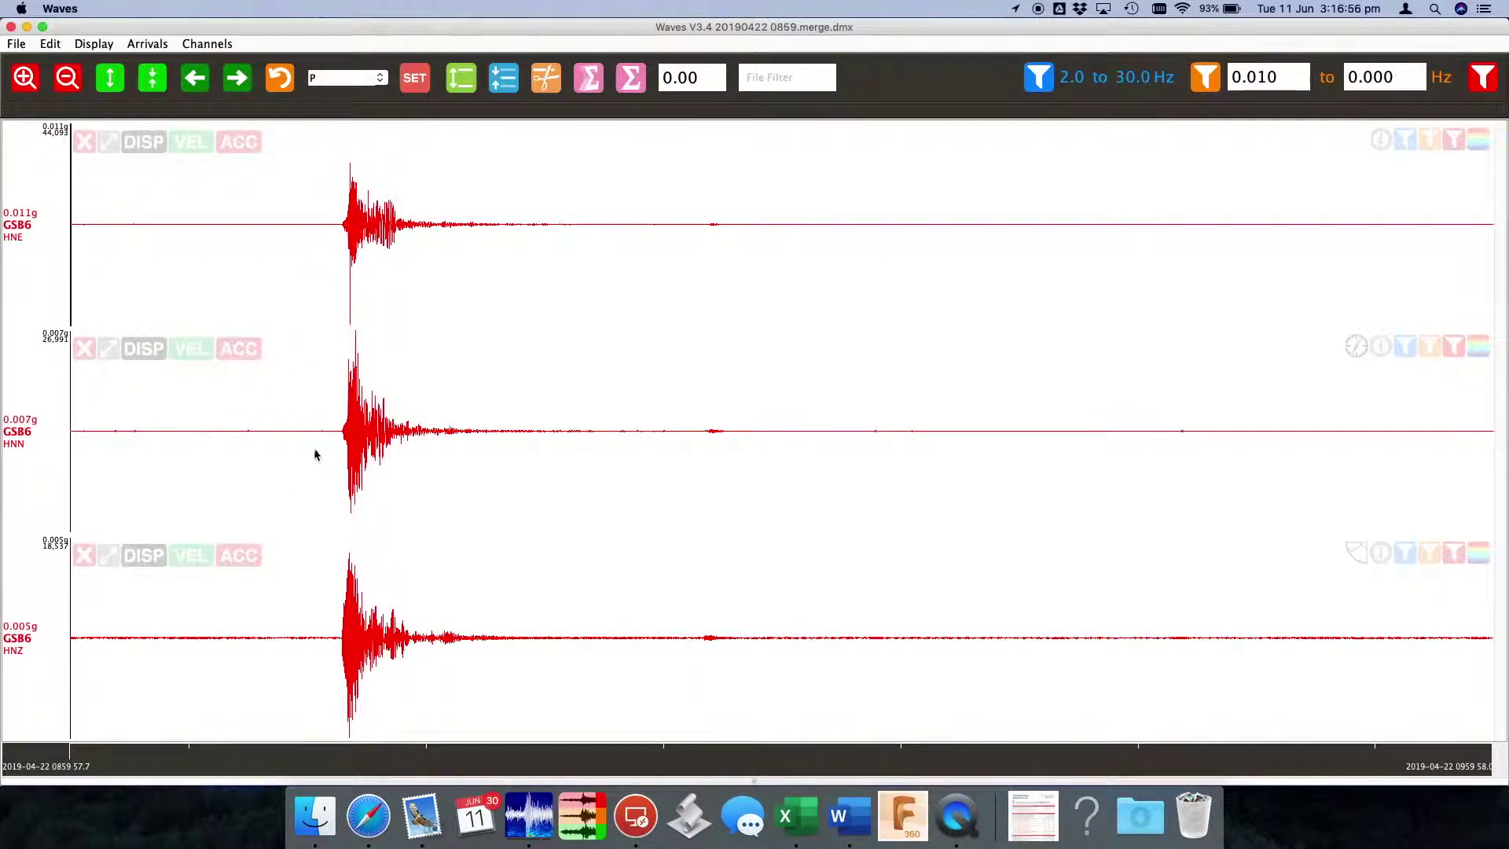
Mark the P arrival at the event's first onset on the GSB6 HNZ trace, about 26.94 s past 0911
drag(314, 453, 371, 454)
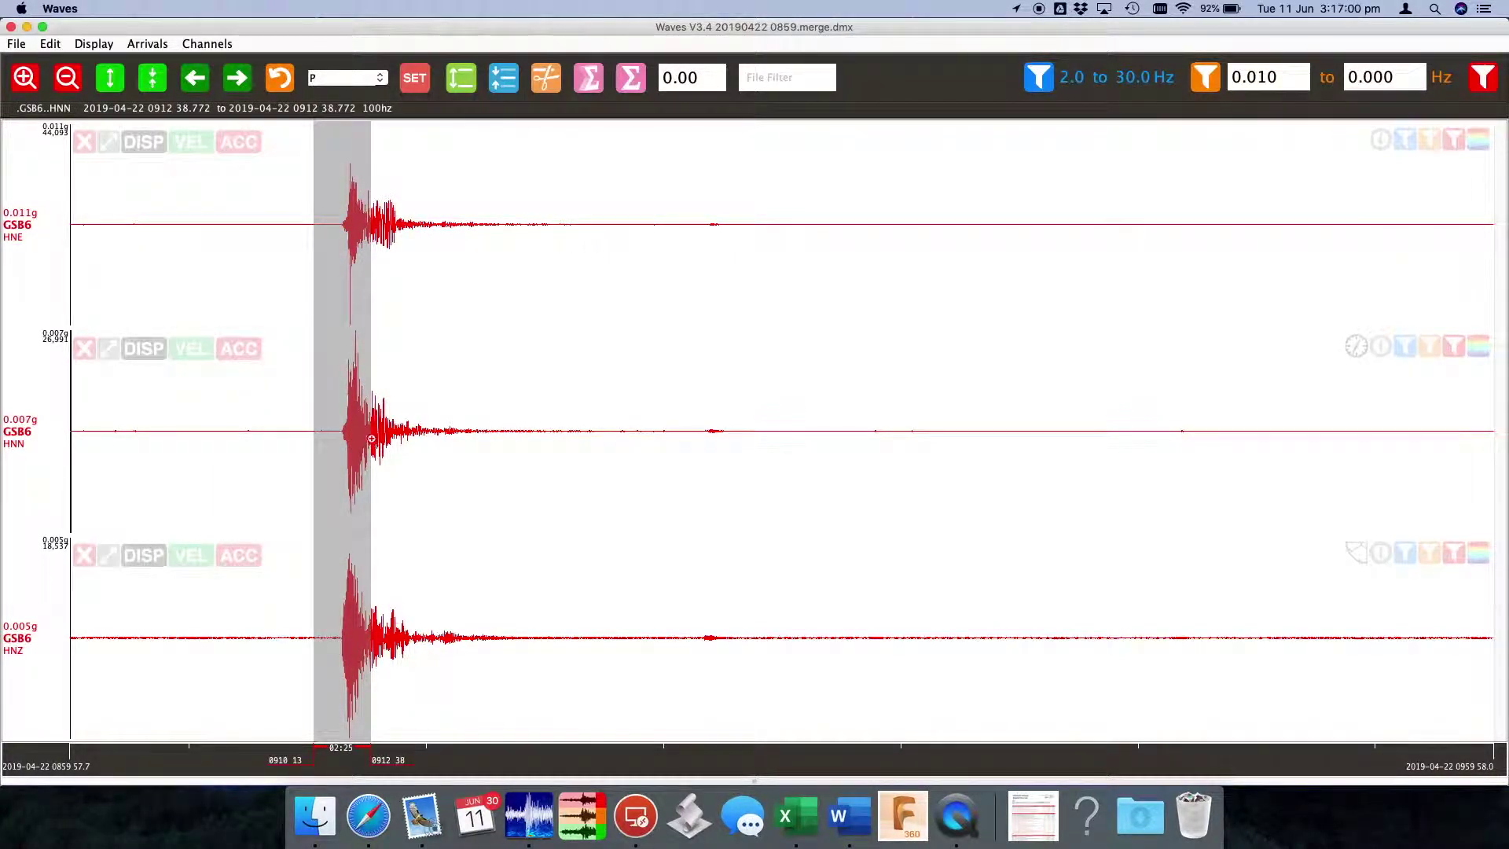
click(336, 336)
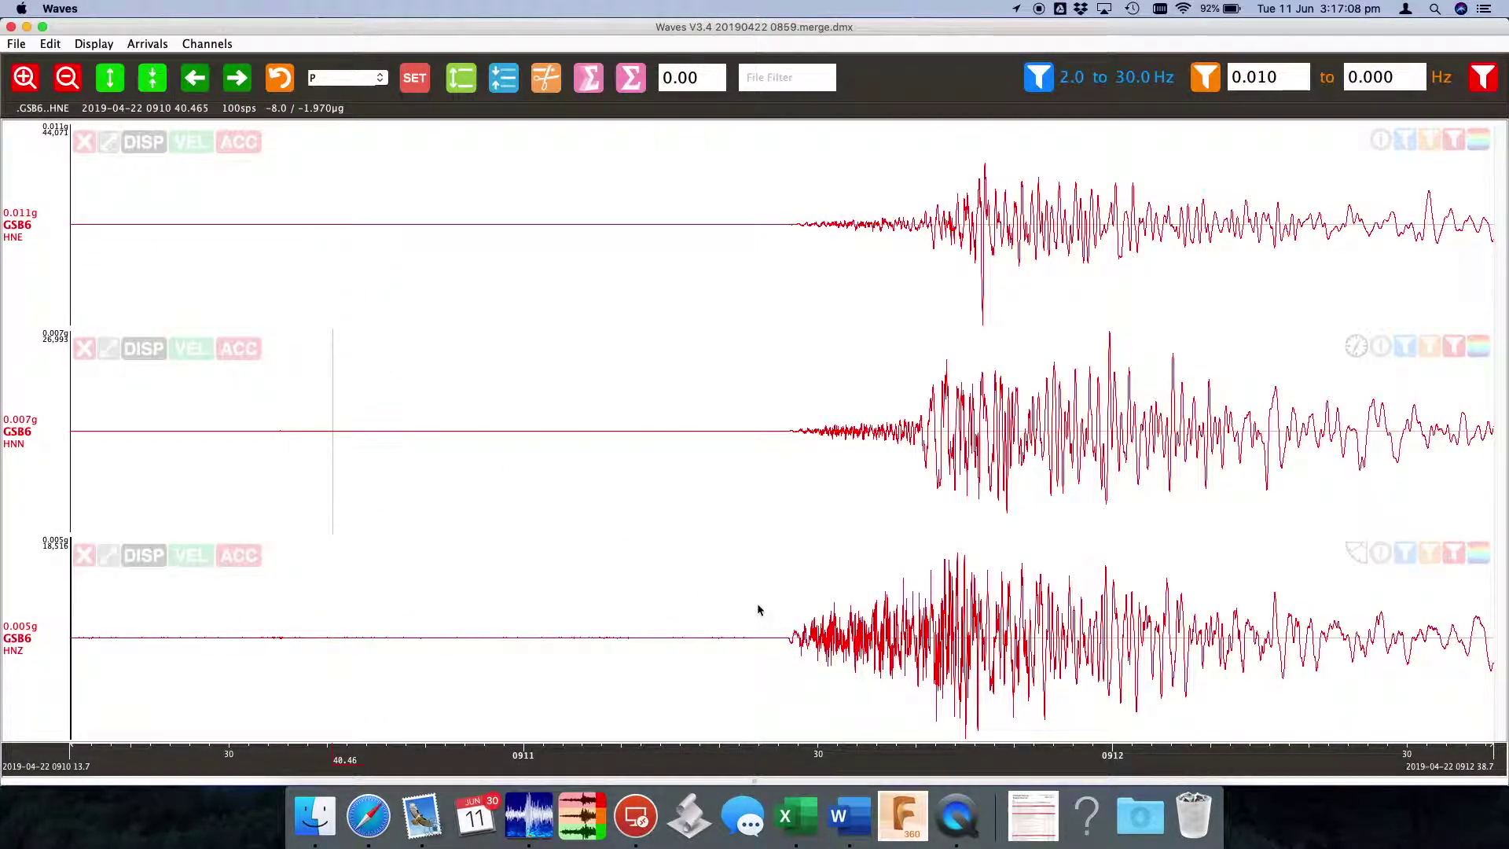
drag(755, 610, 853, 605)
click(792, 522)
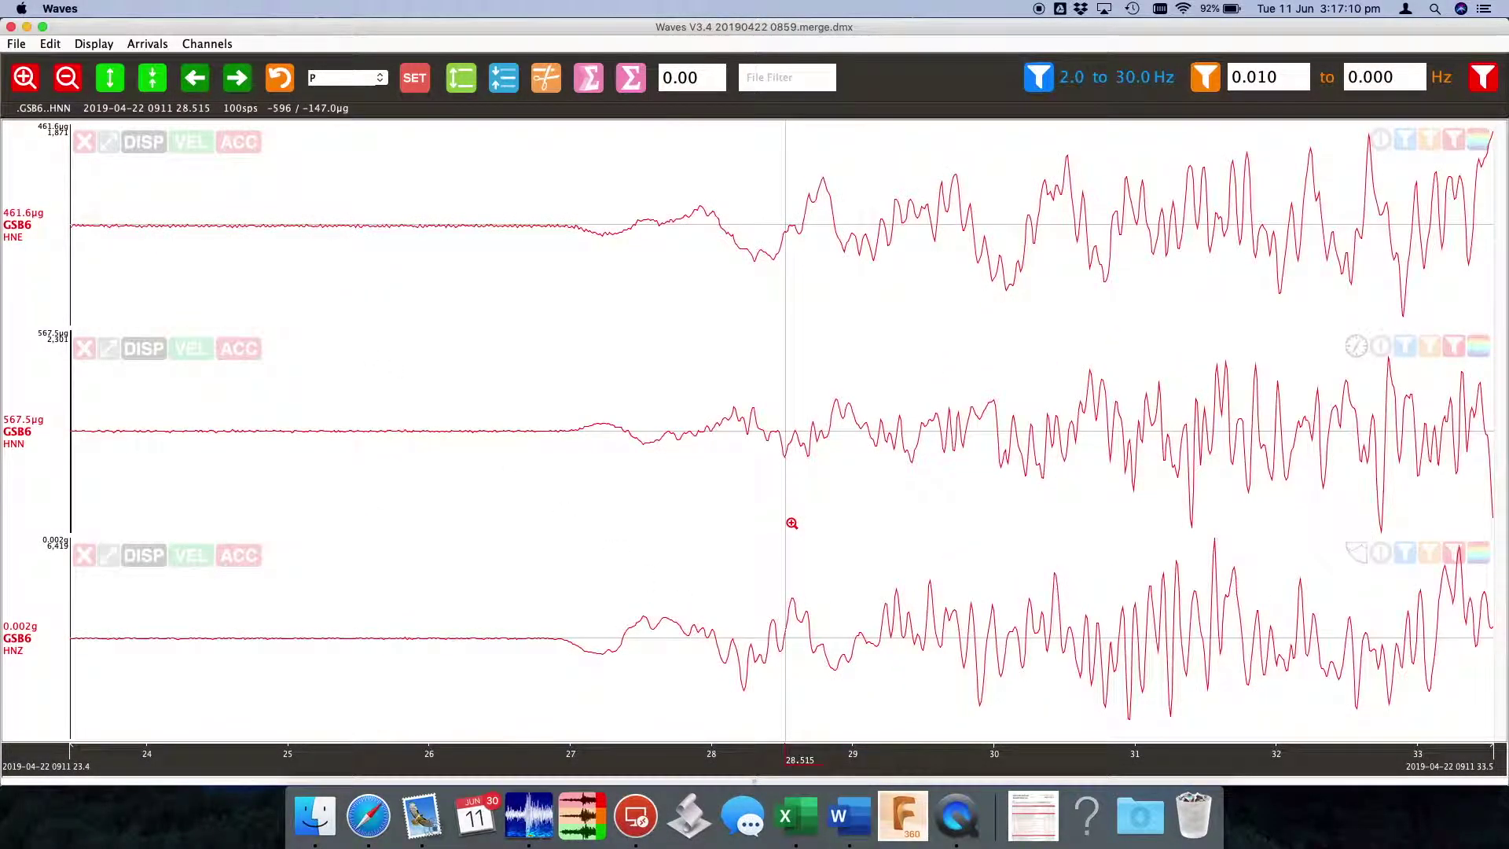
drag(449, 541, 684, 534)
click(538, 536)
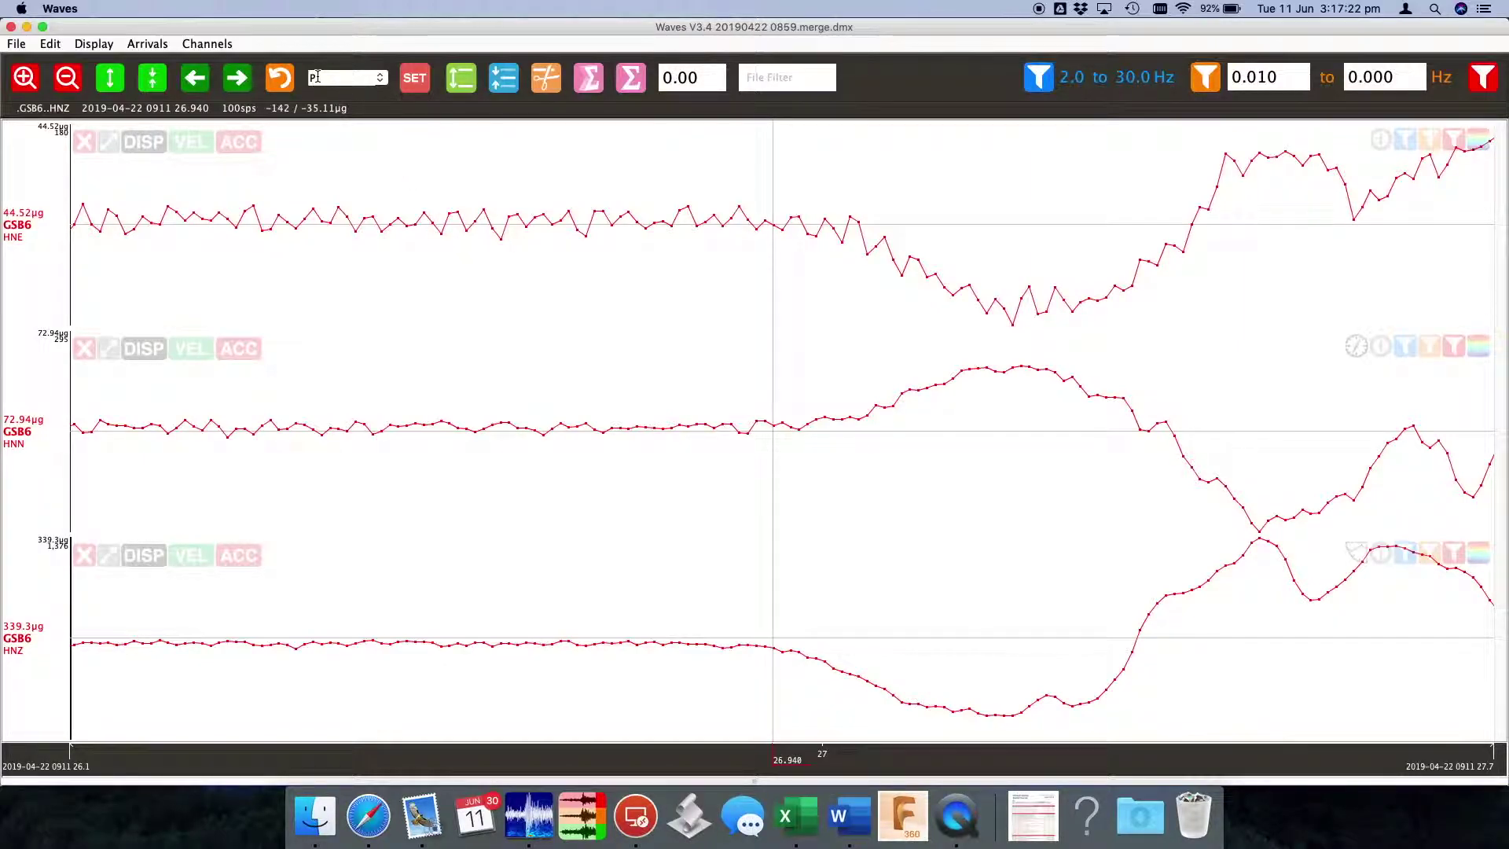
click(383, 78)
click(338, 94)
click(411, 81)
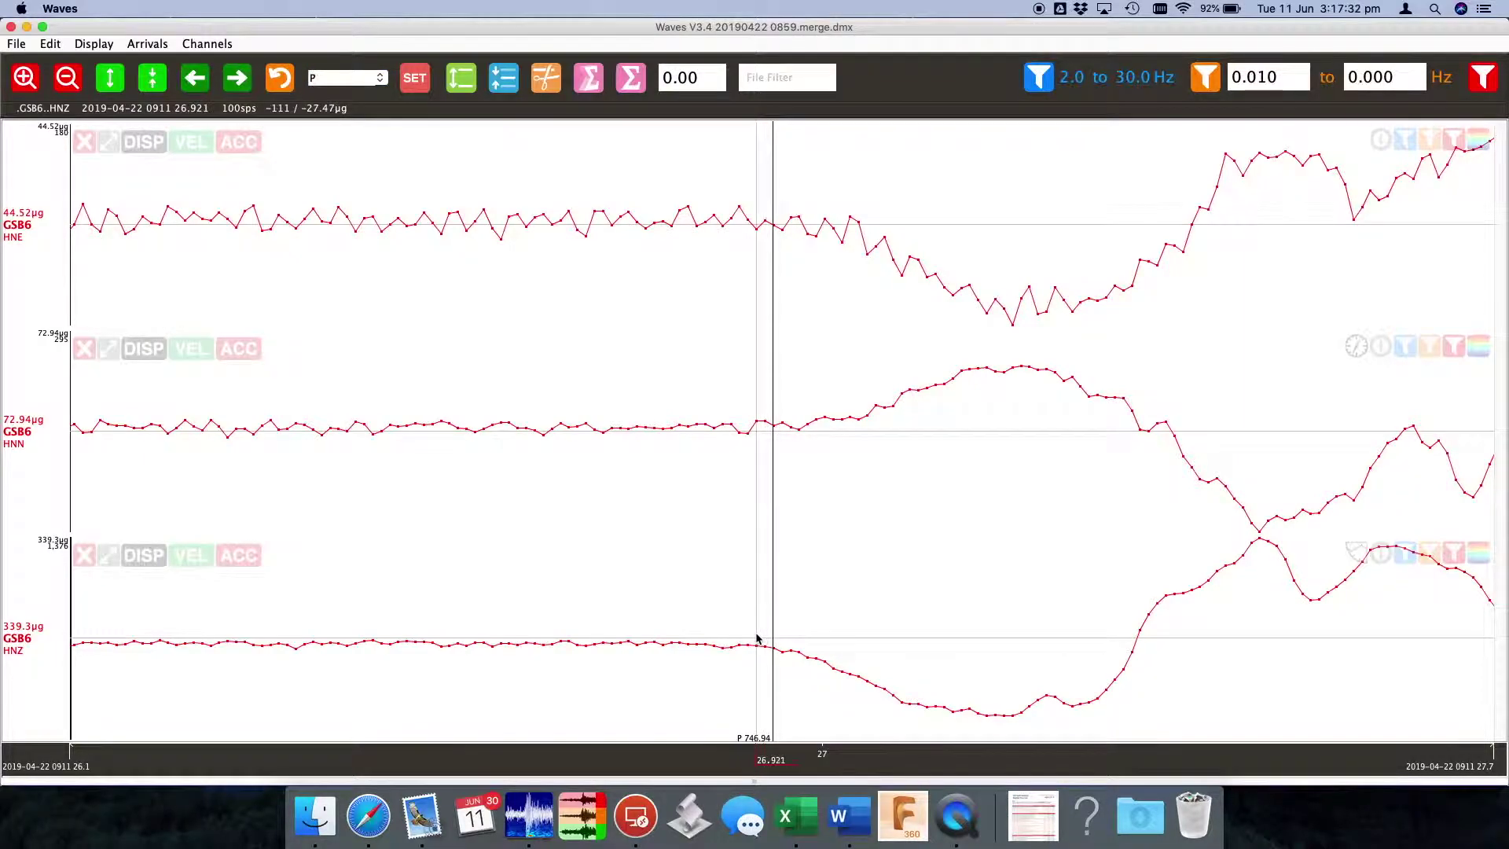
click(493, 659)
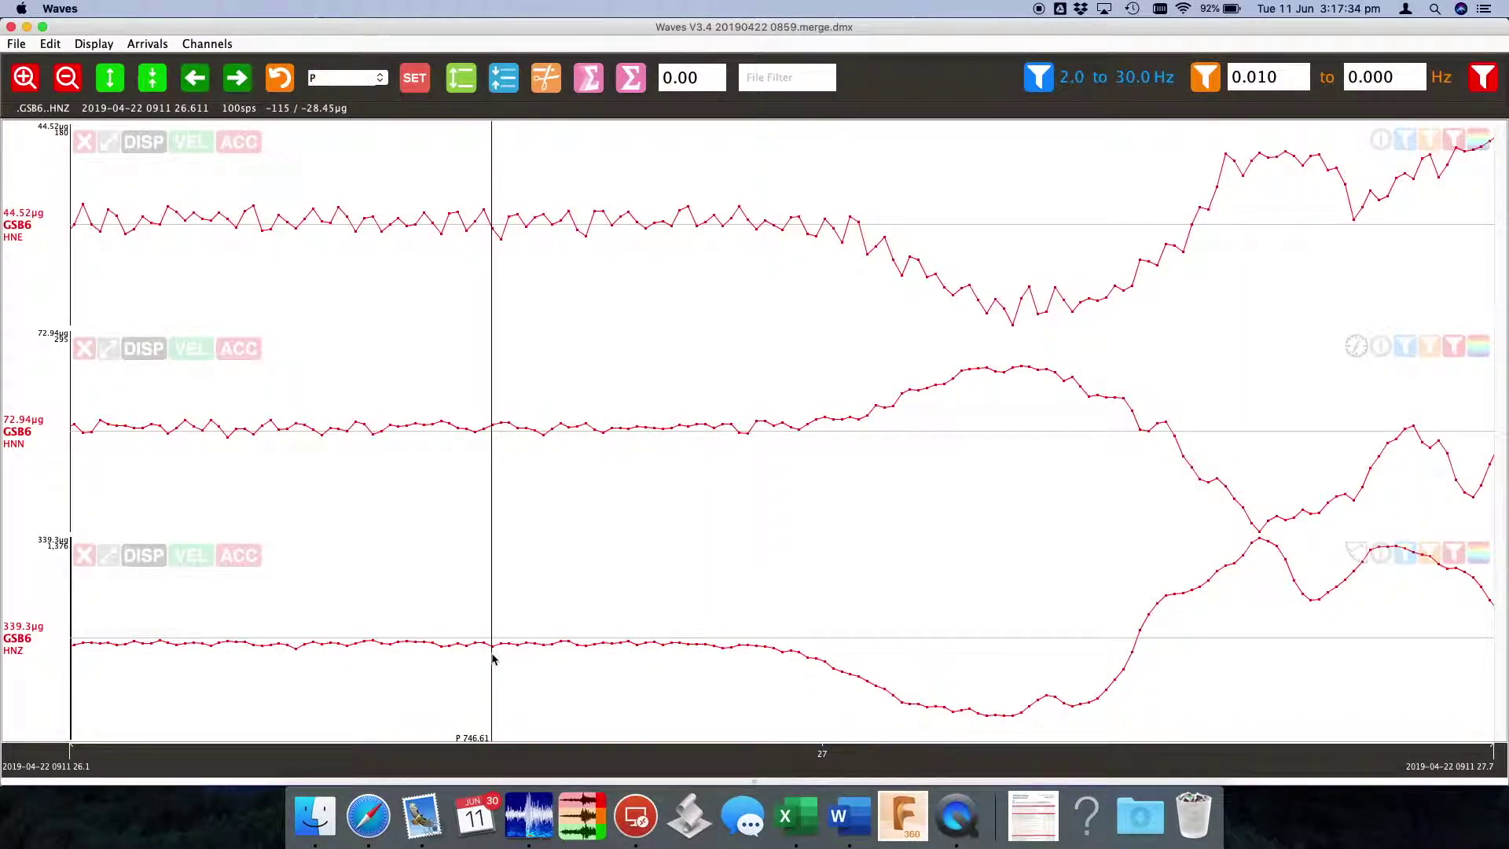
click(775, 657)
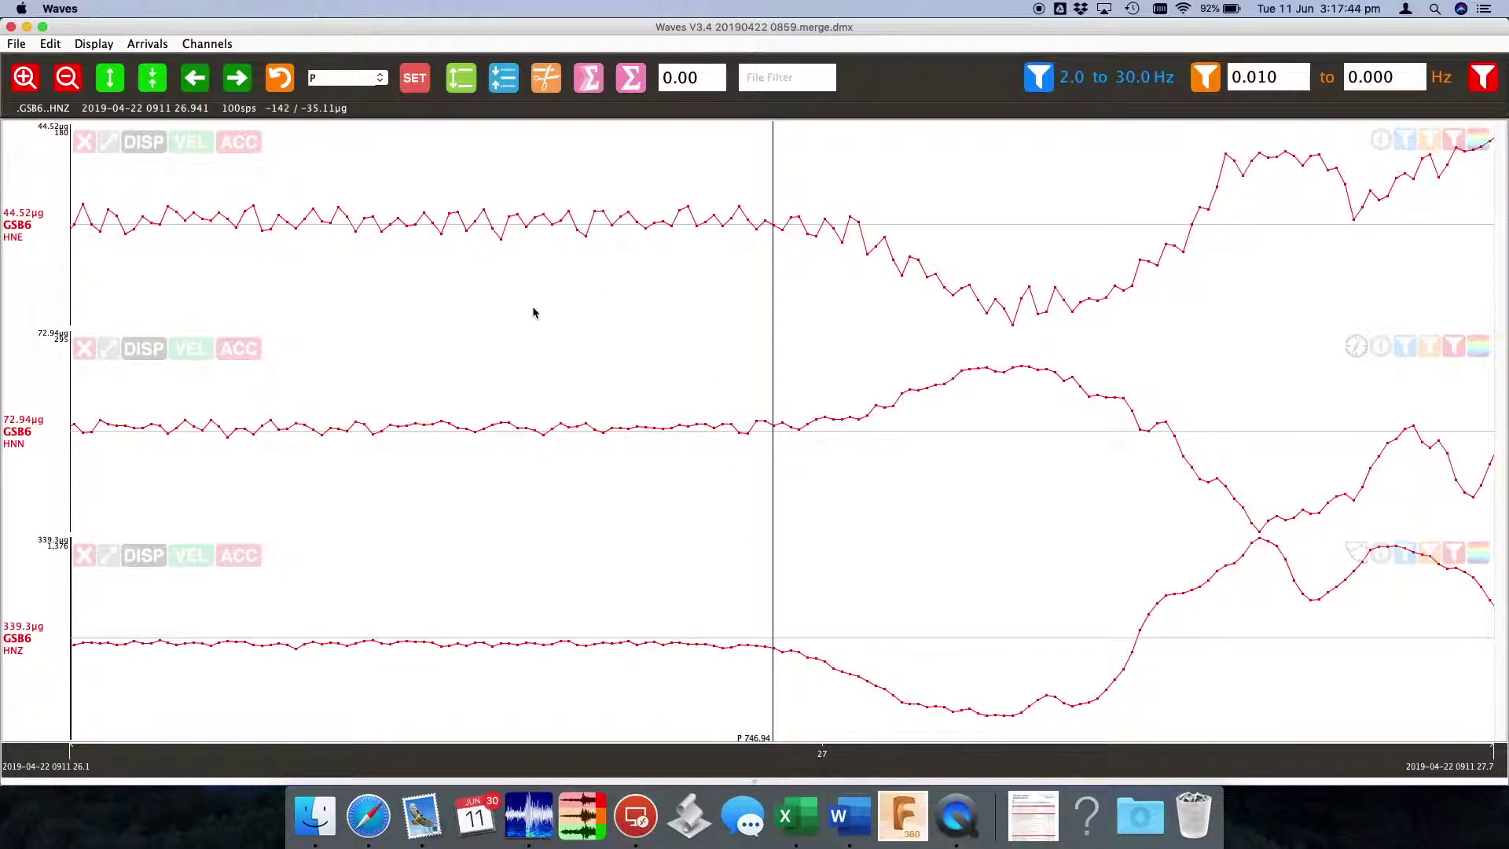
Mark the S arrival on the GSB6 traces where the larger shaking starts, at about 40.54 s past 0911
key(Escape)
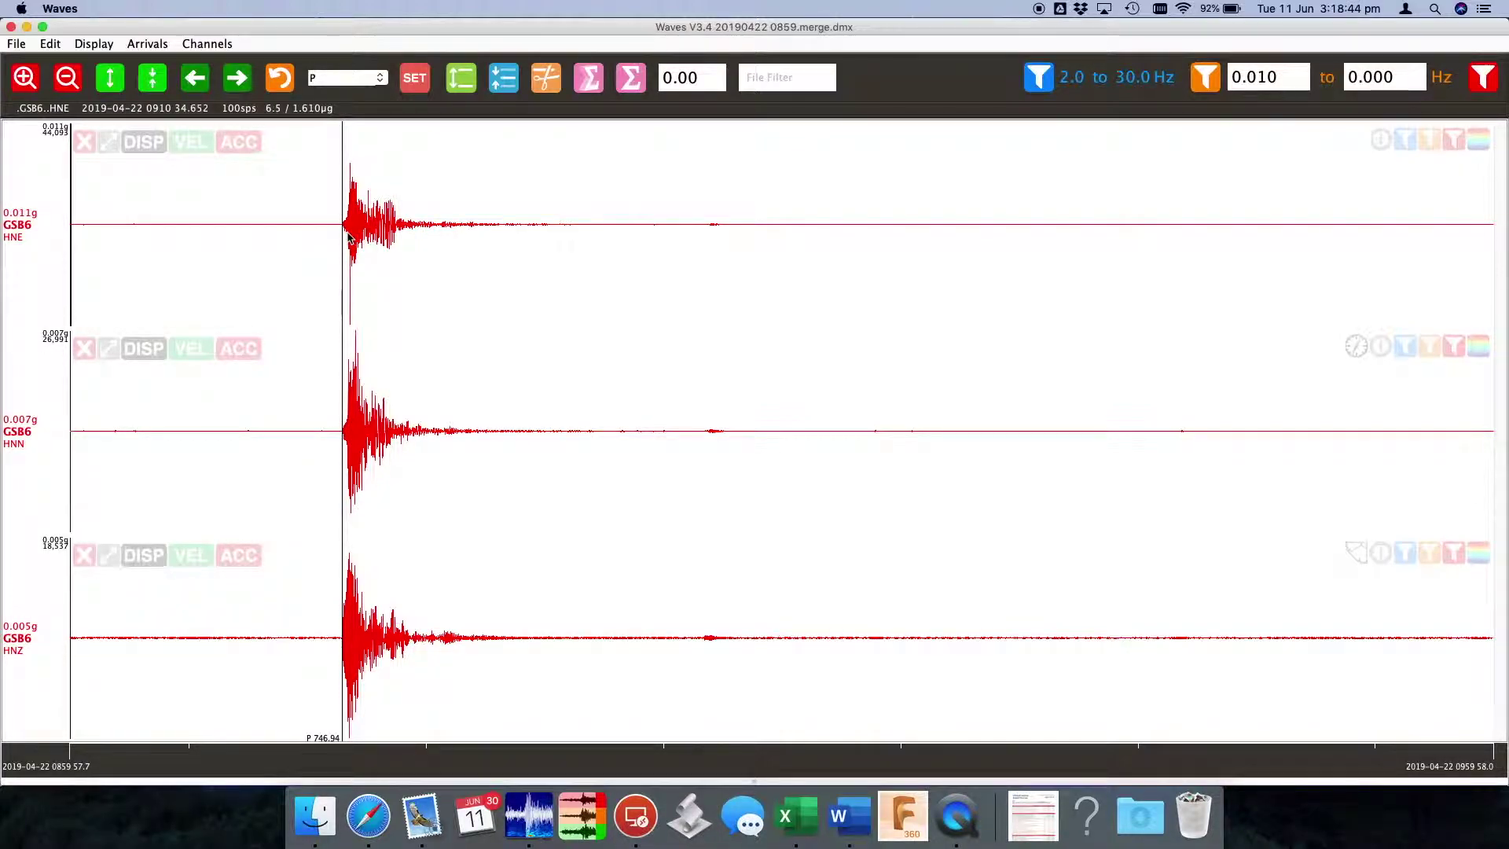
scroll(348, 238, up, 5)
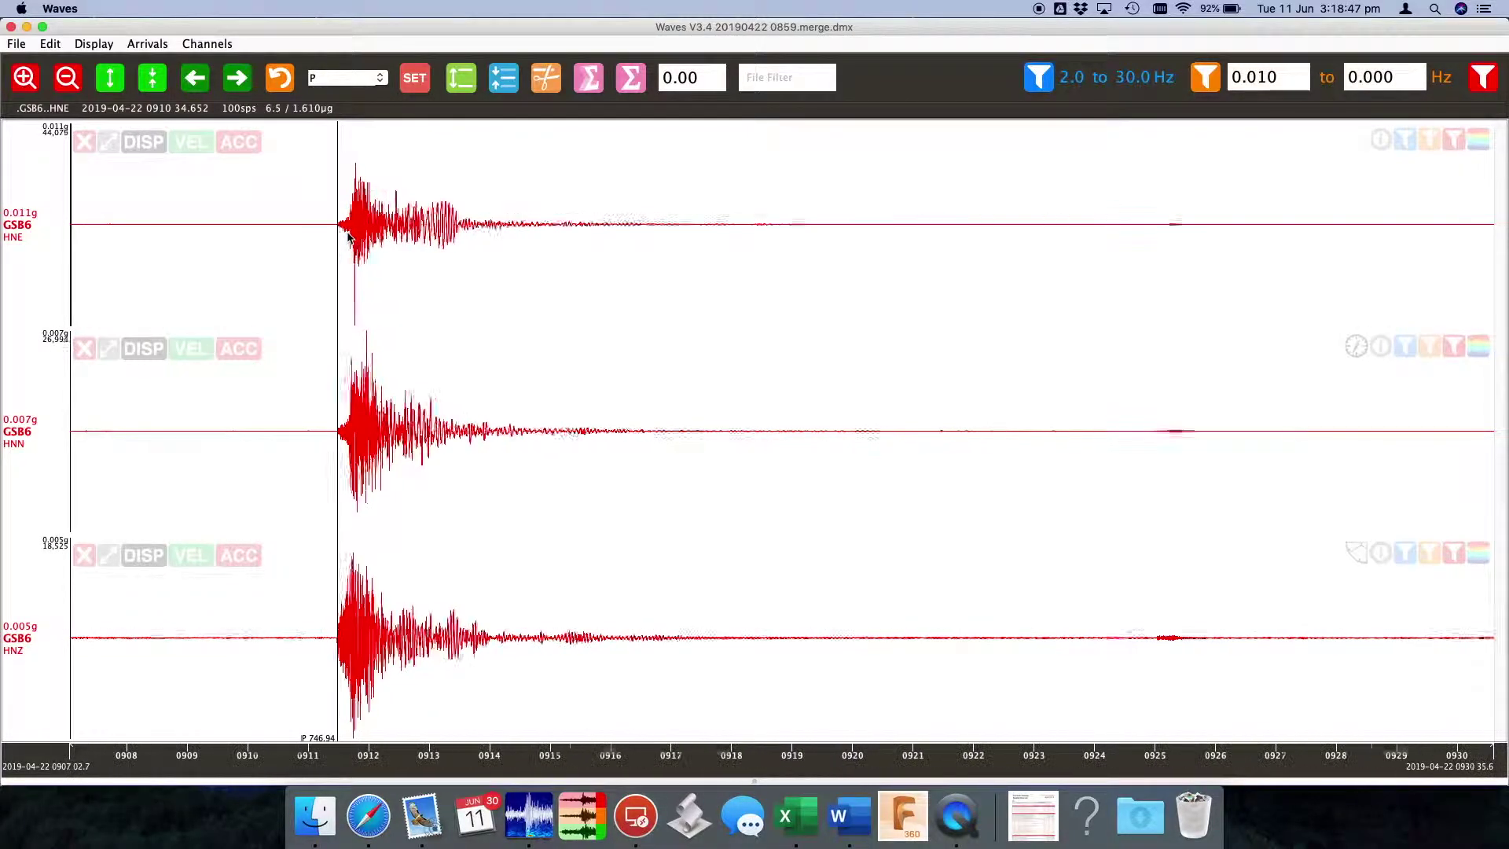
scroll(348, 237, up, 1)
scroll(348, 237, down, 3)
scroll(377, 240, up, 5)
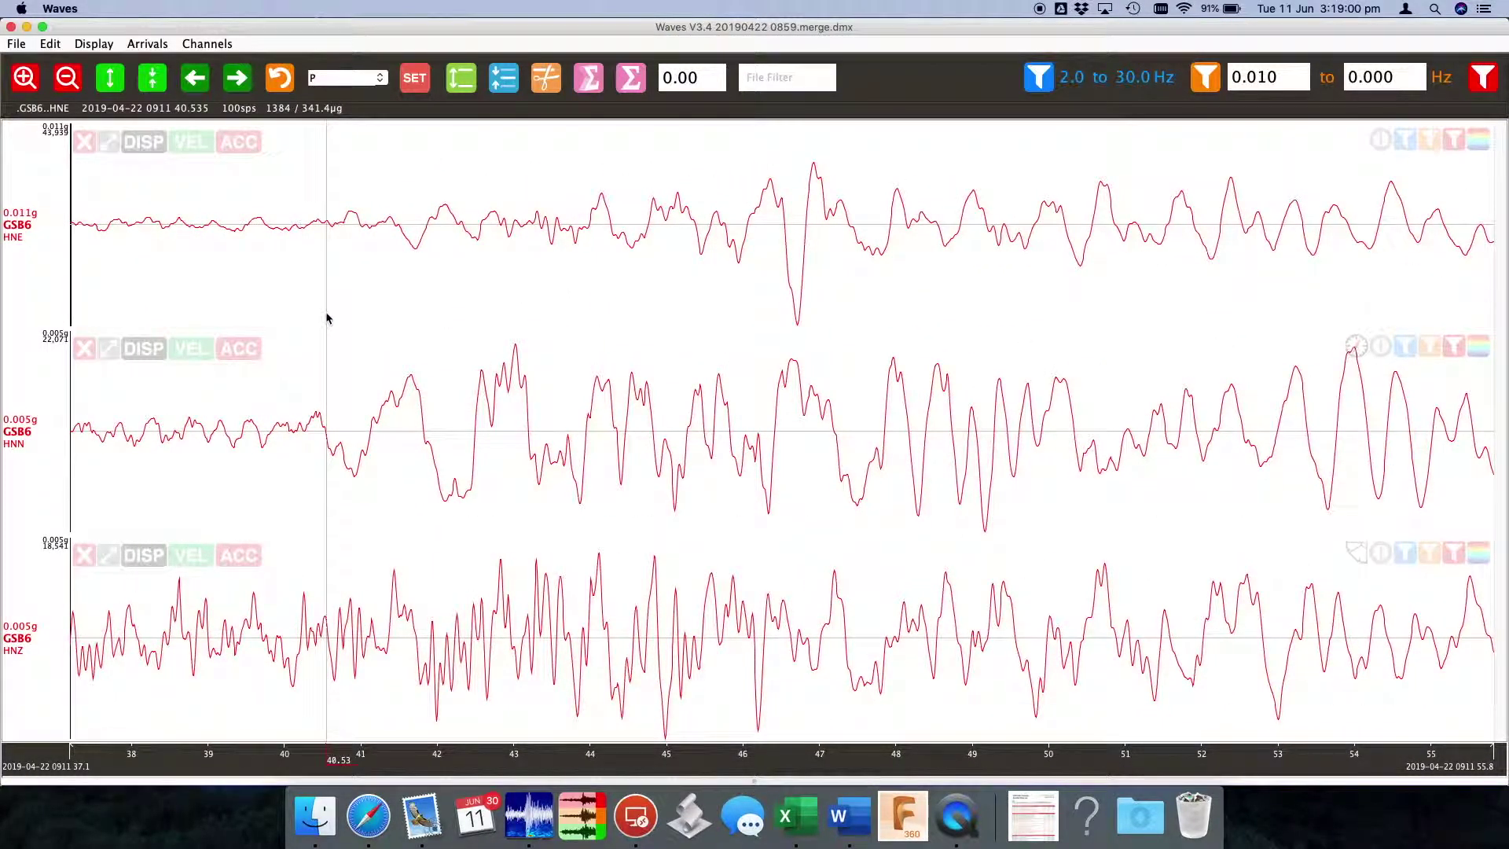
click(380, 76)
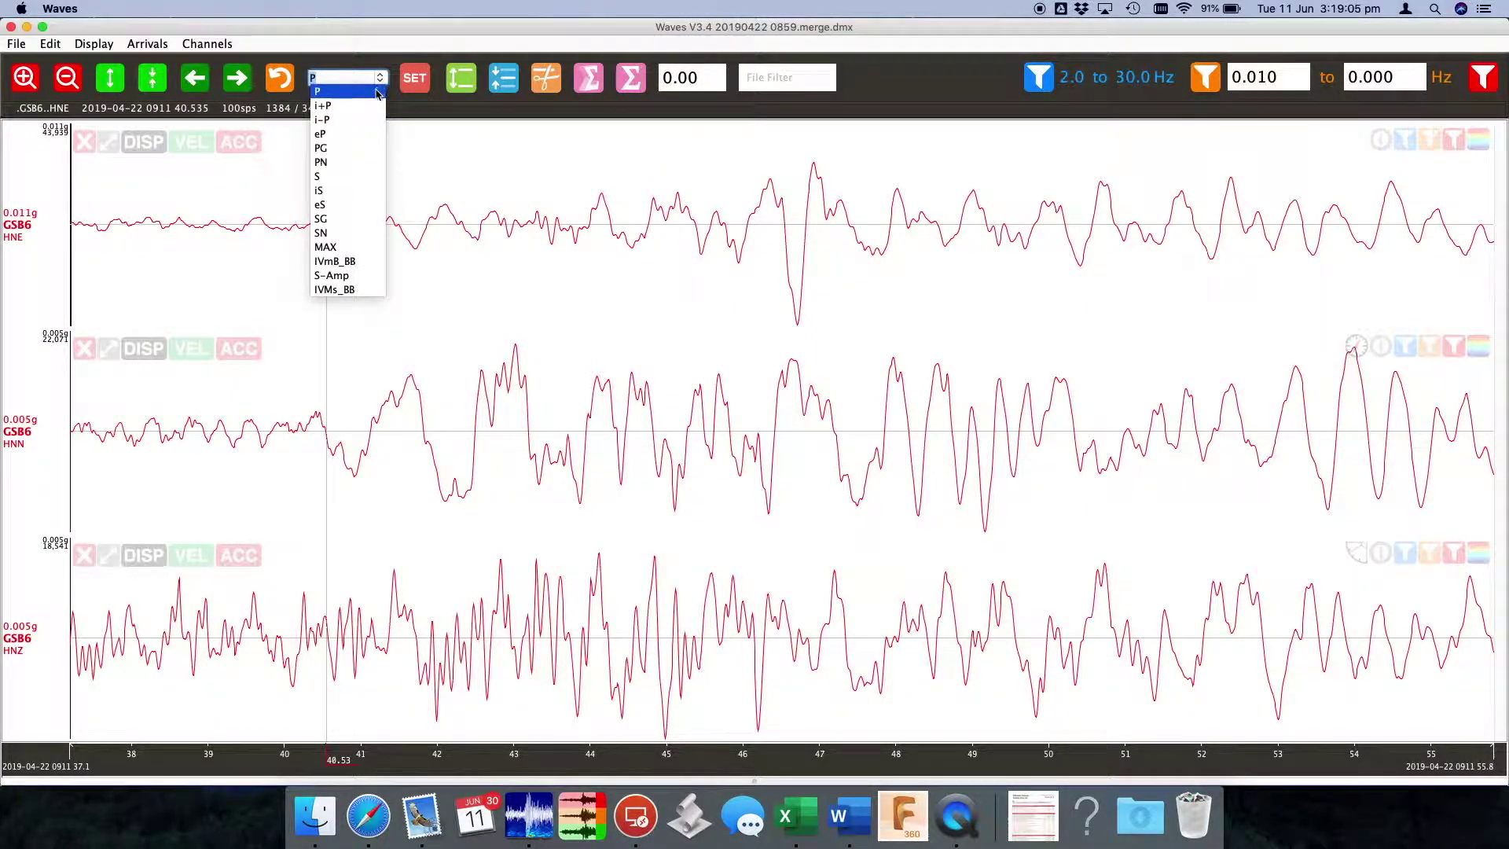
click(324, 177)
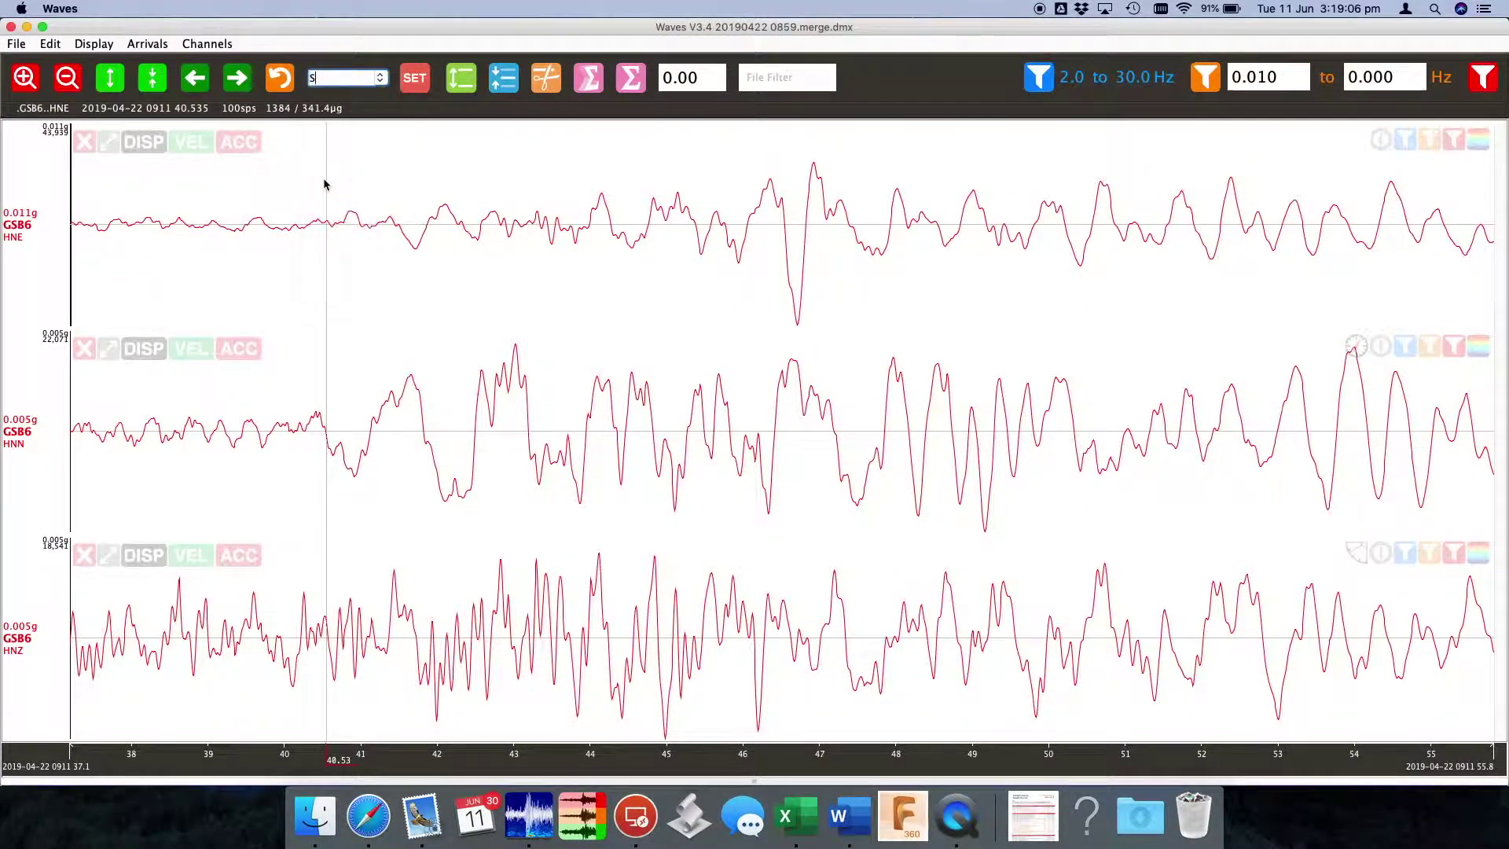
click(418, 82)
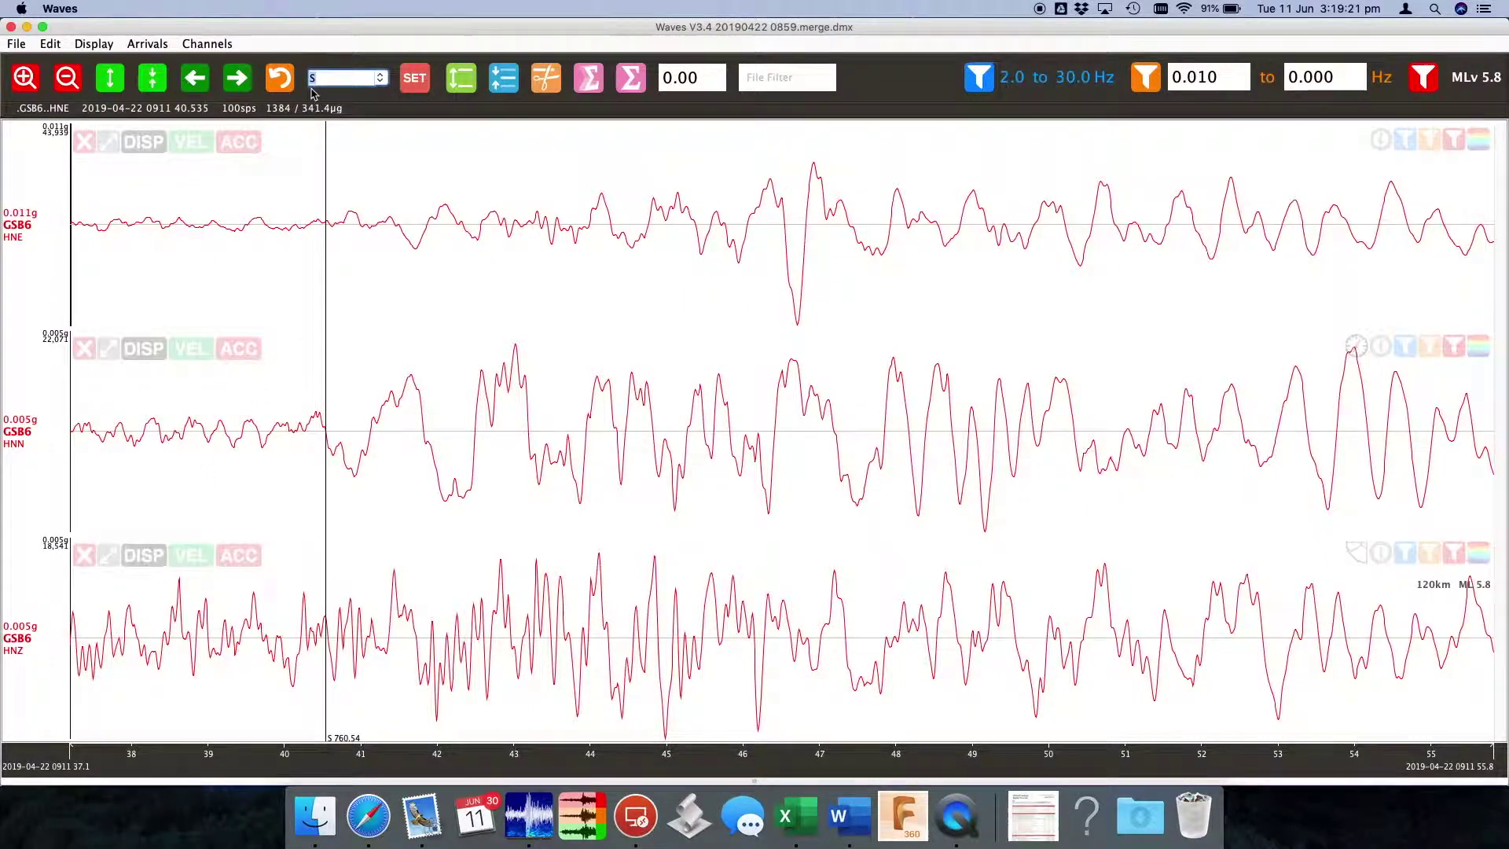
Mark a custom phase named "interest" at the HNN trace's peak, about 42.98 s past 0911
text(interest)
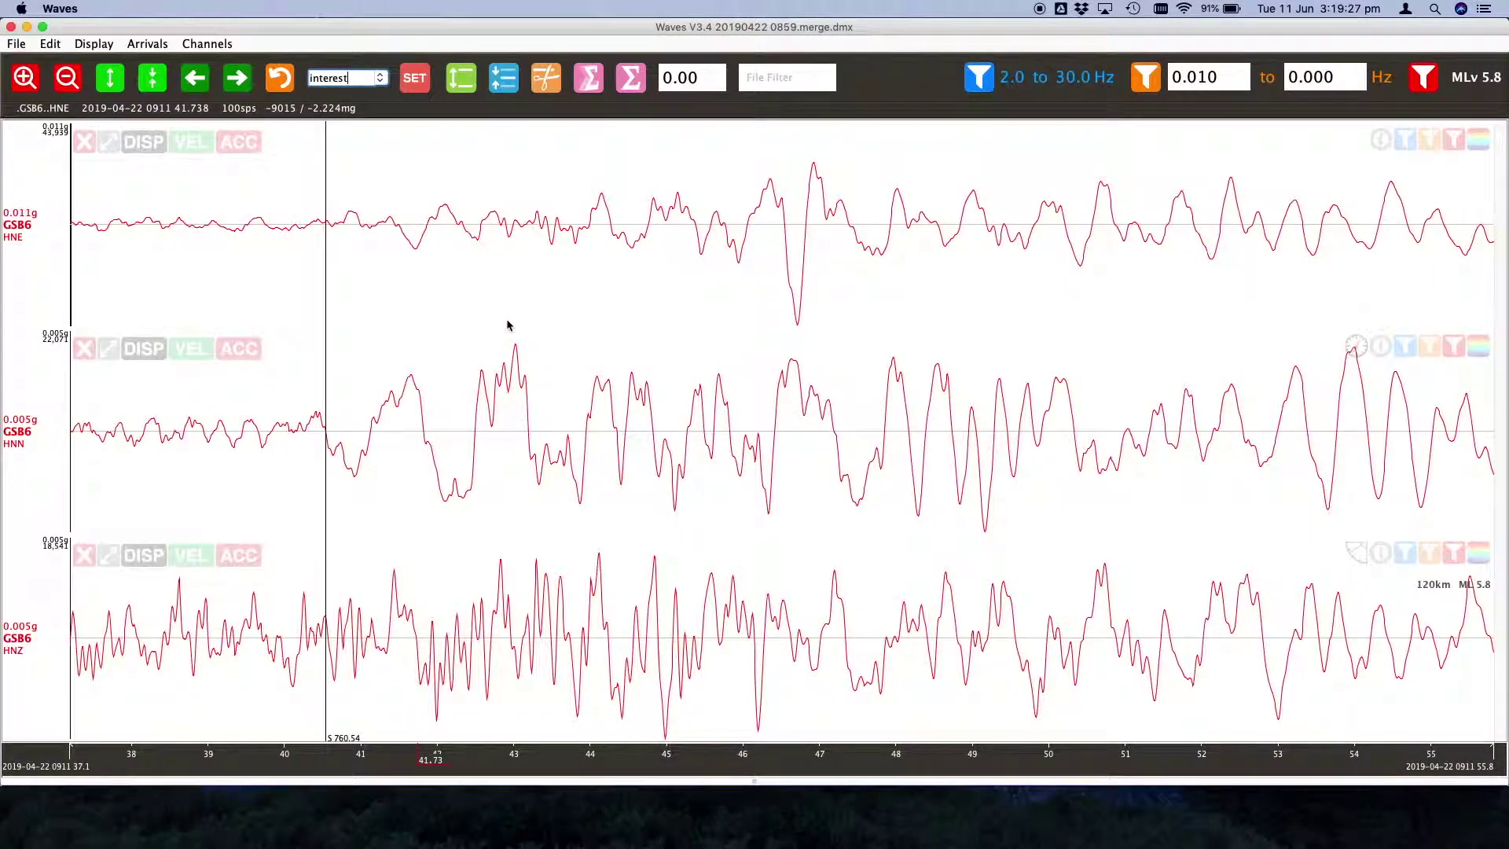
click(513, 350)
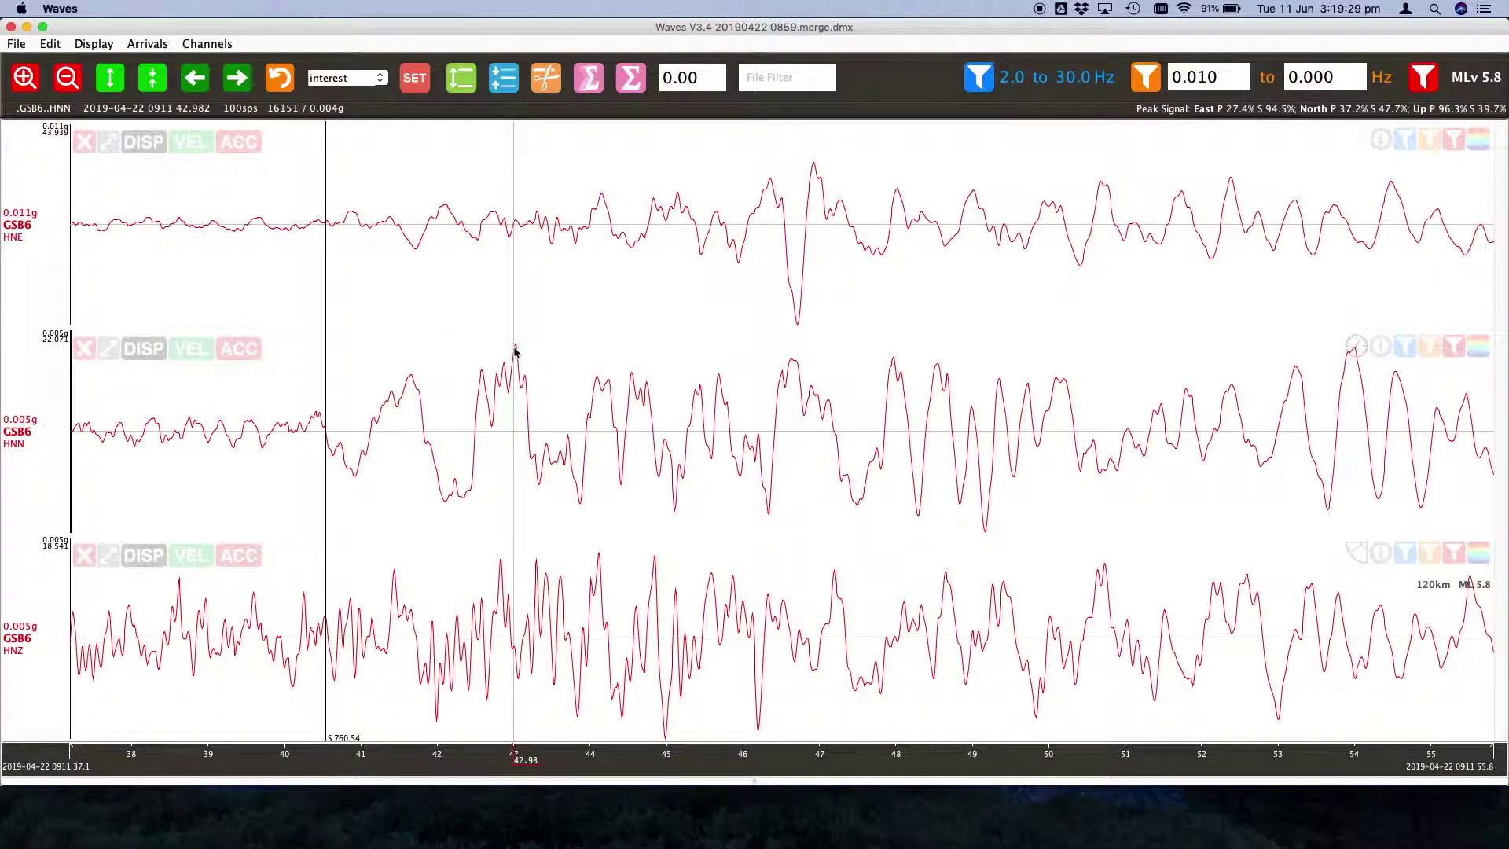
click(414, 79)
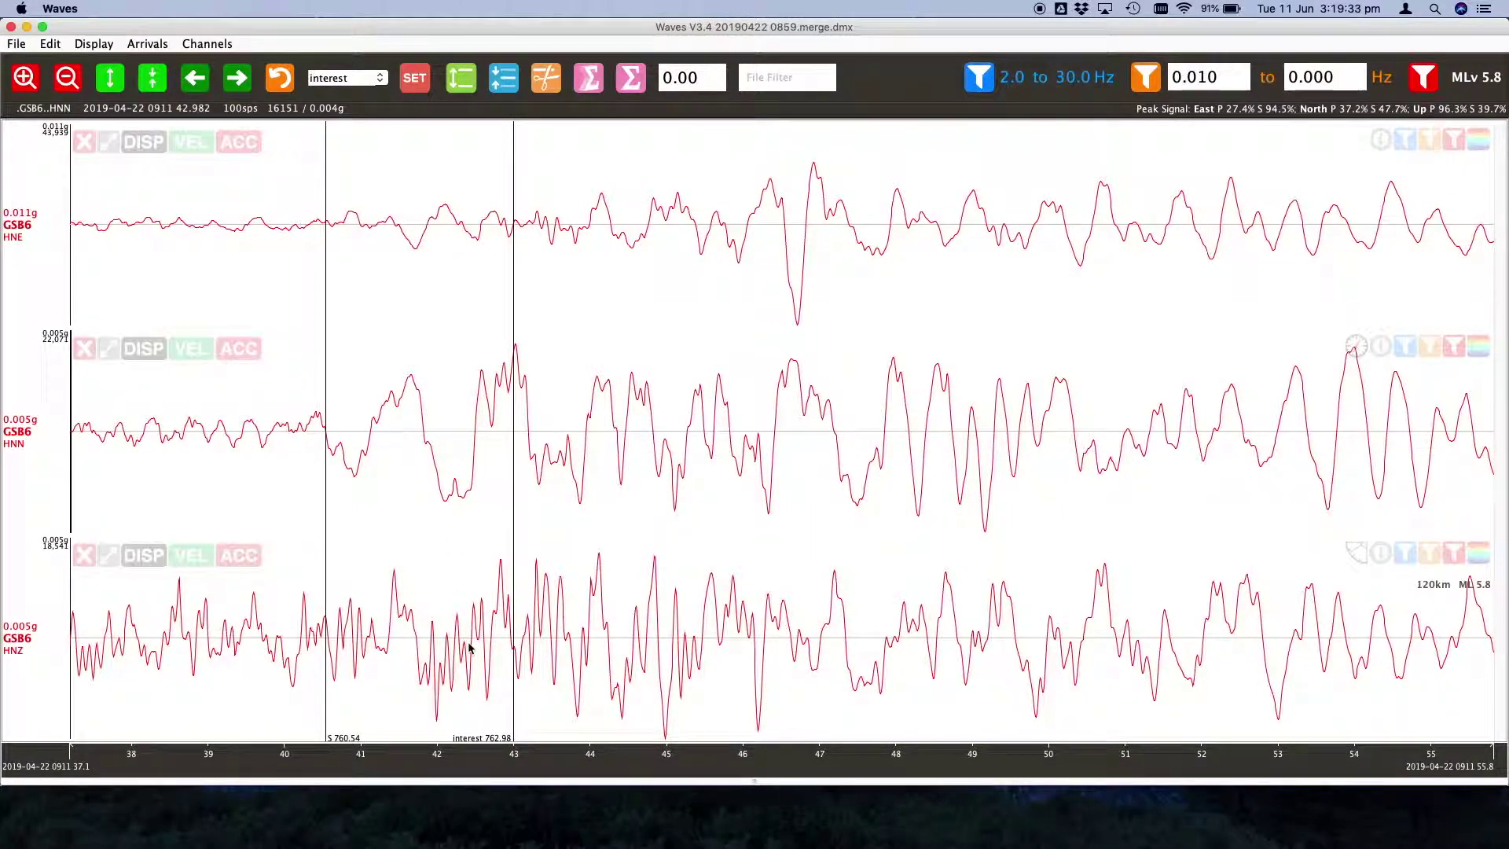
Delete the AML, S and P entries for GSB6 individually from the list of arrivals
click(147, 44)
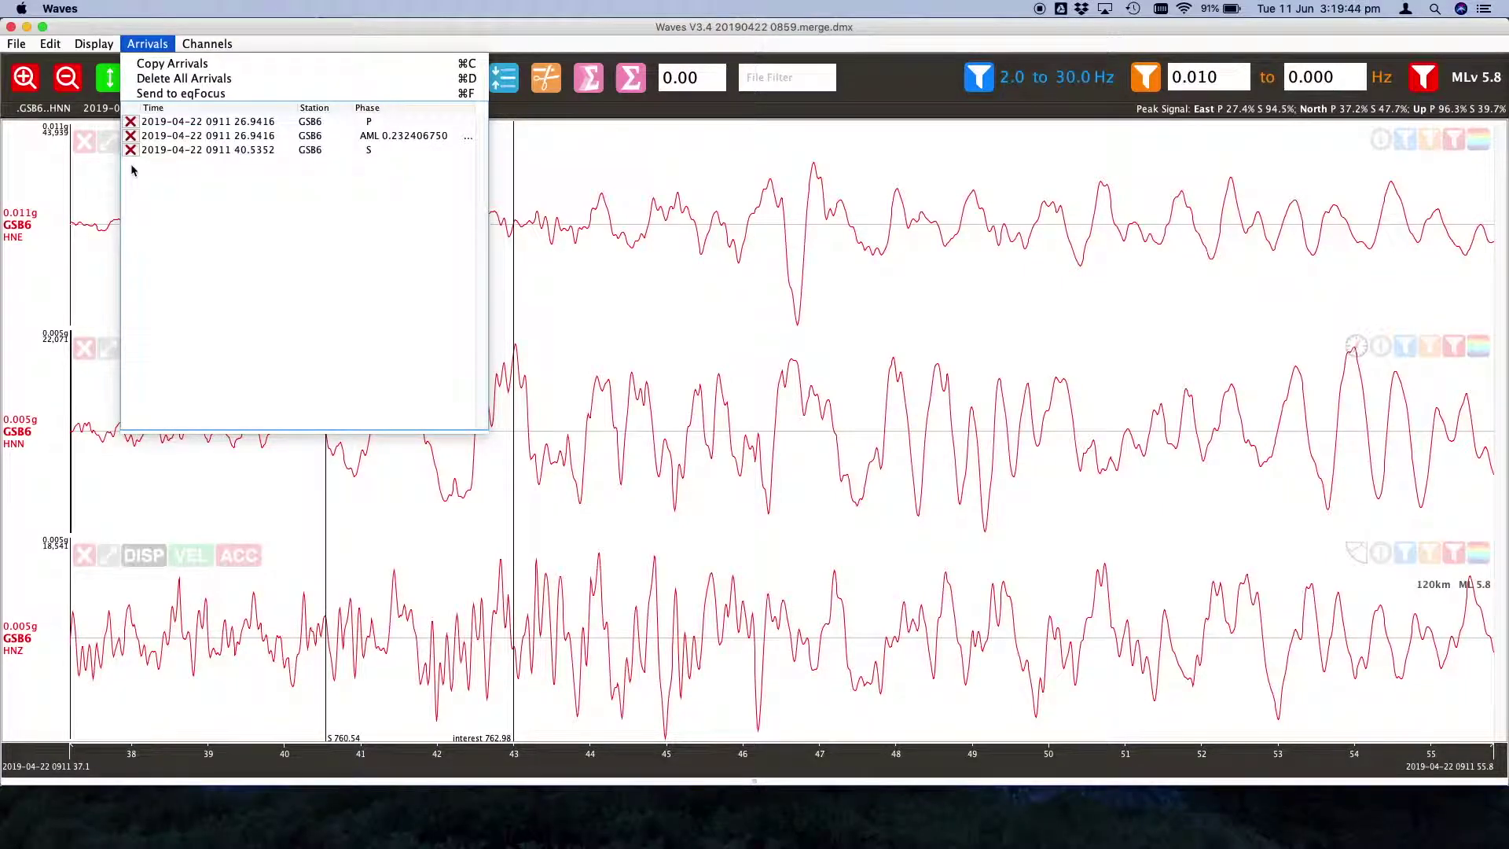
click(130, 135)
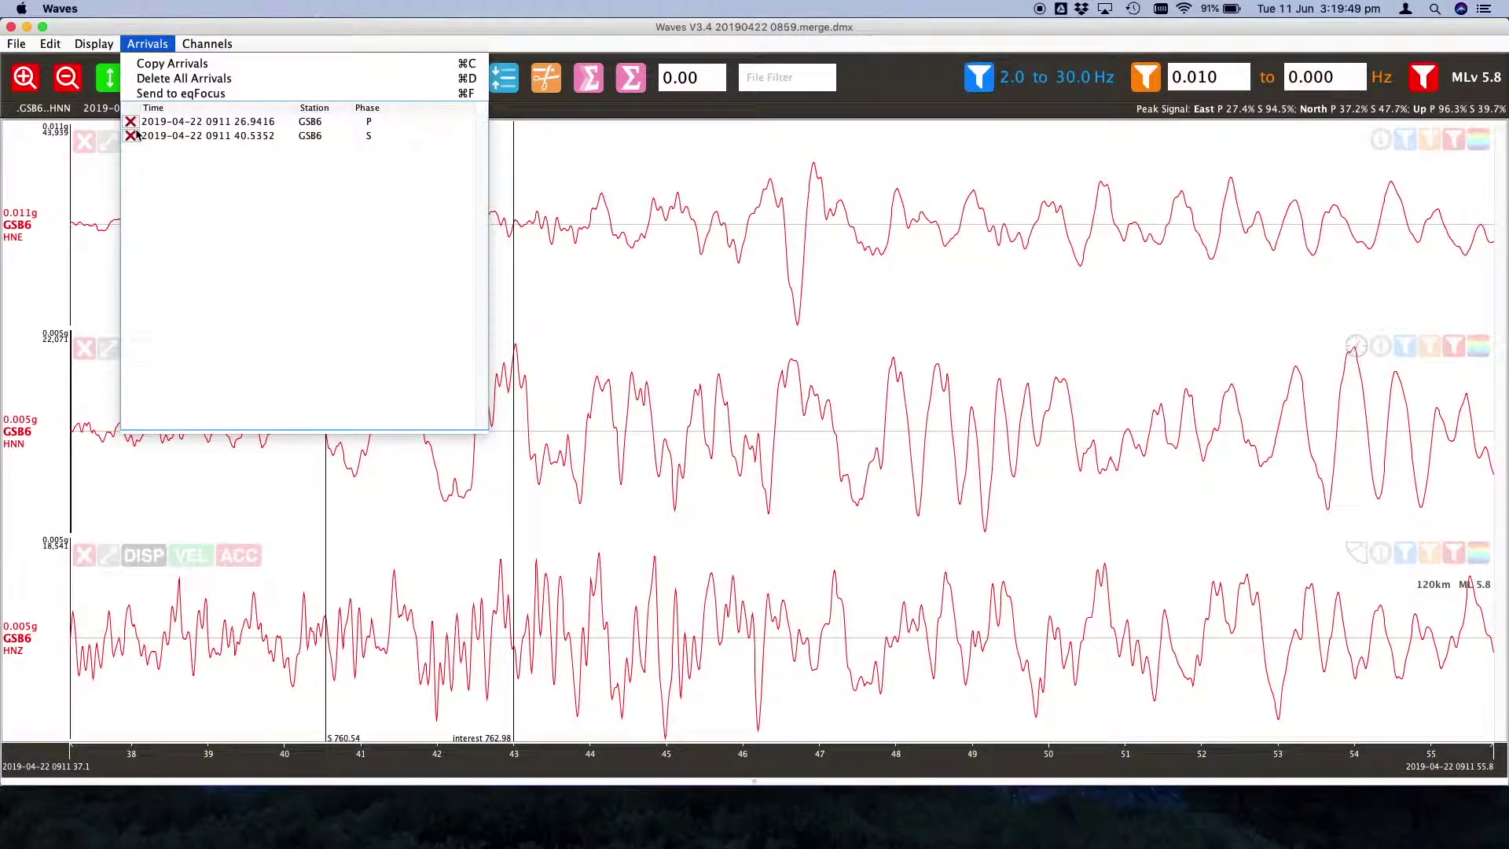
click(130, 135)
click(131, 121)
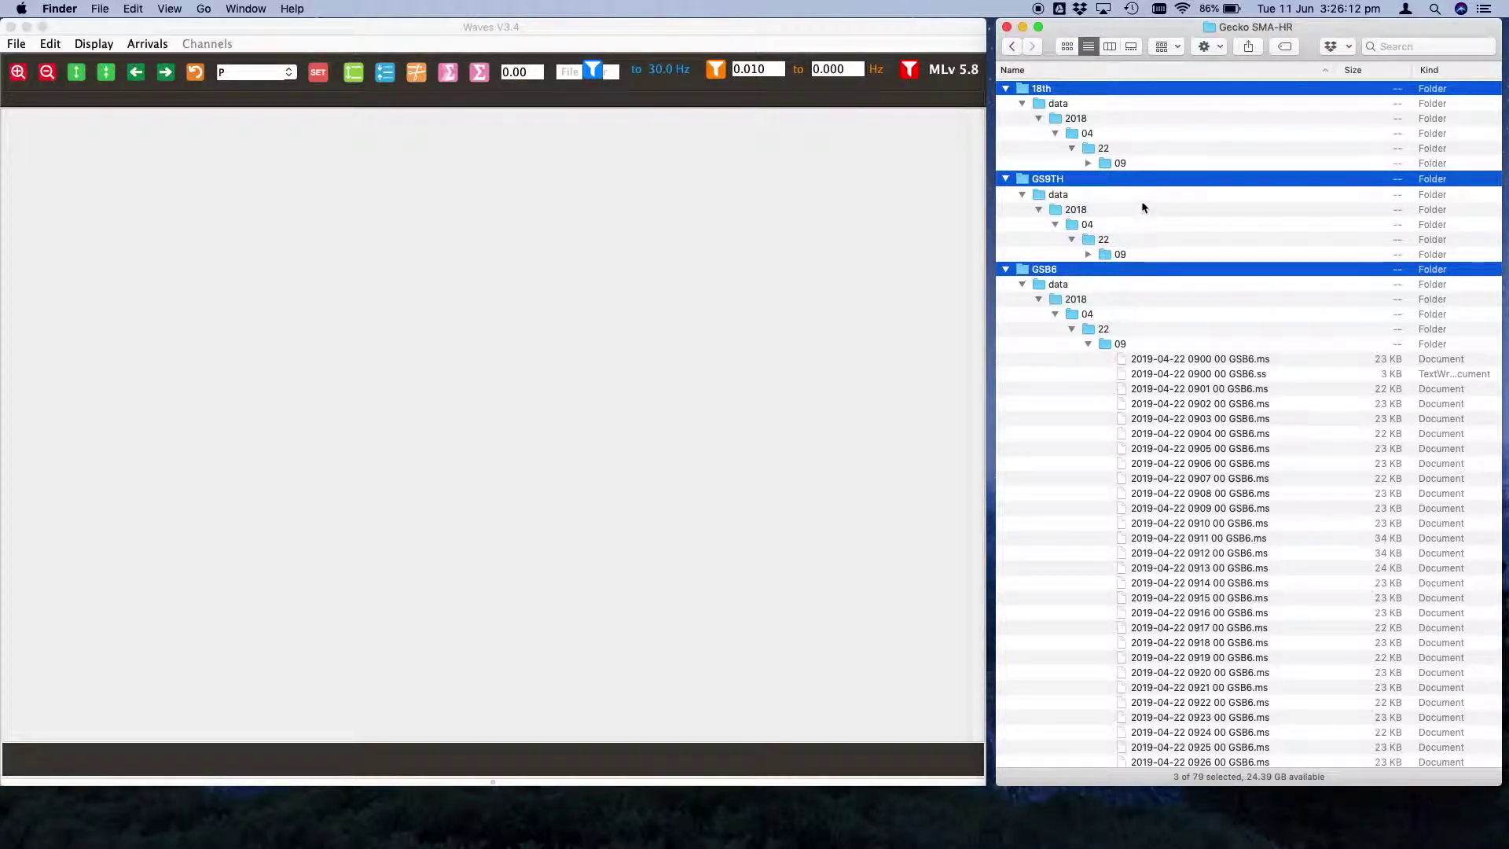
Collapse the 18th, GS9TH and GSB6 folders and load all three together into Waves
click(1005, 88)
click(1006, 104)
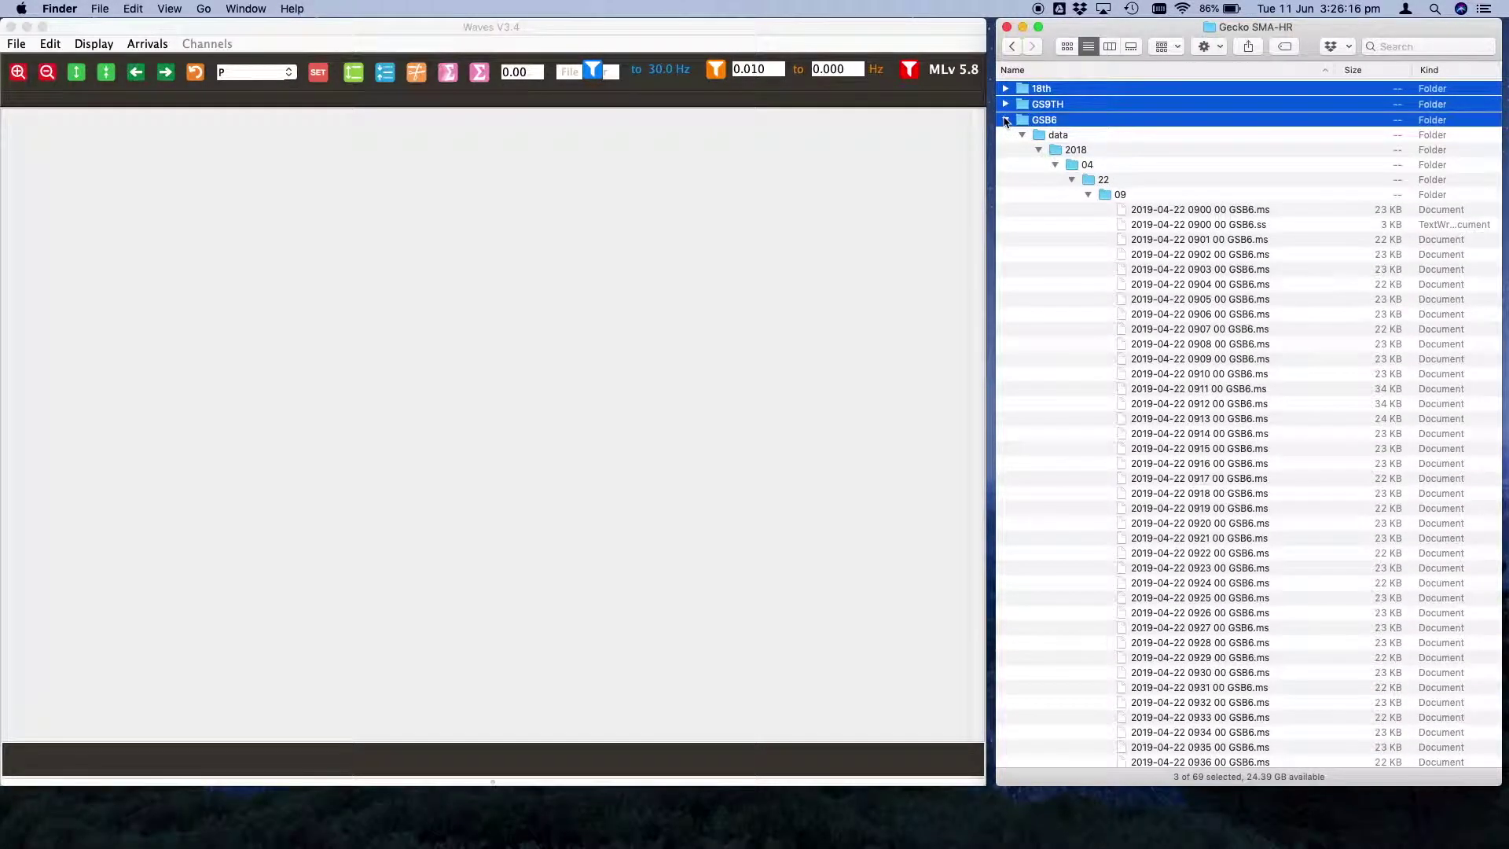
click(1006, 120)
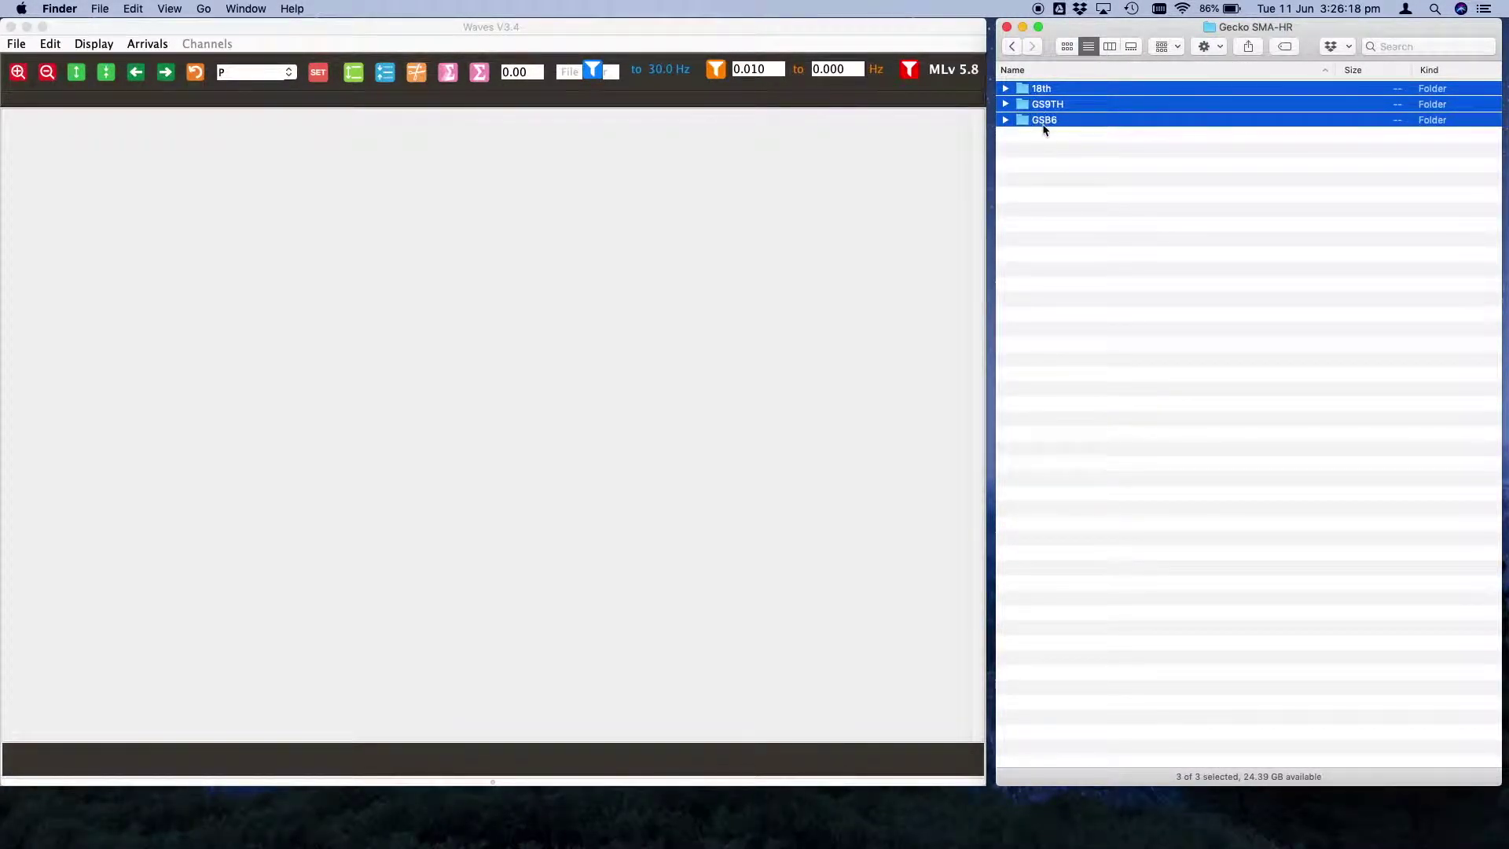
drag(1025, 108, 677, 291)
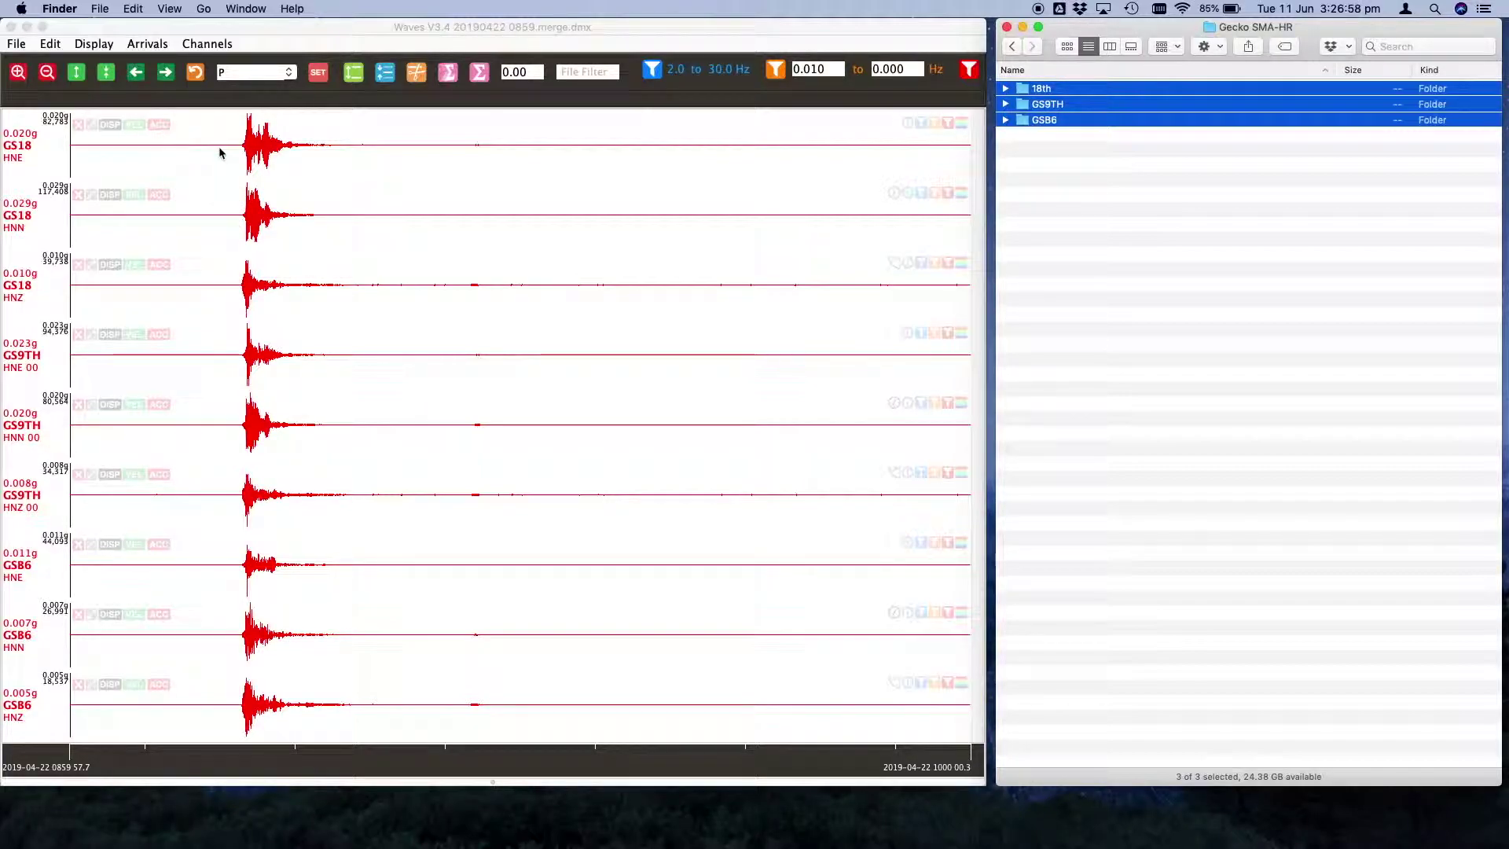
Set the amplitude grouping to All so every station's channels share one scale
click(93, 43)
mouse_move(267, 79)
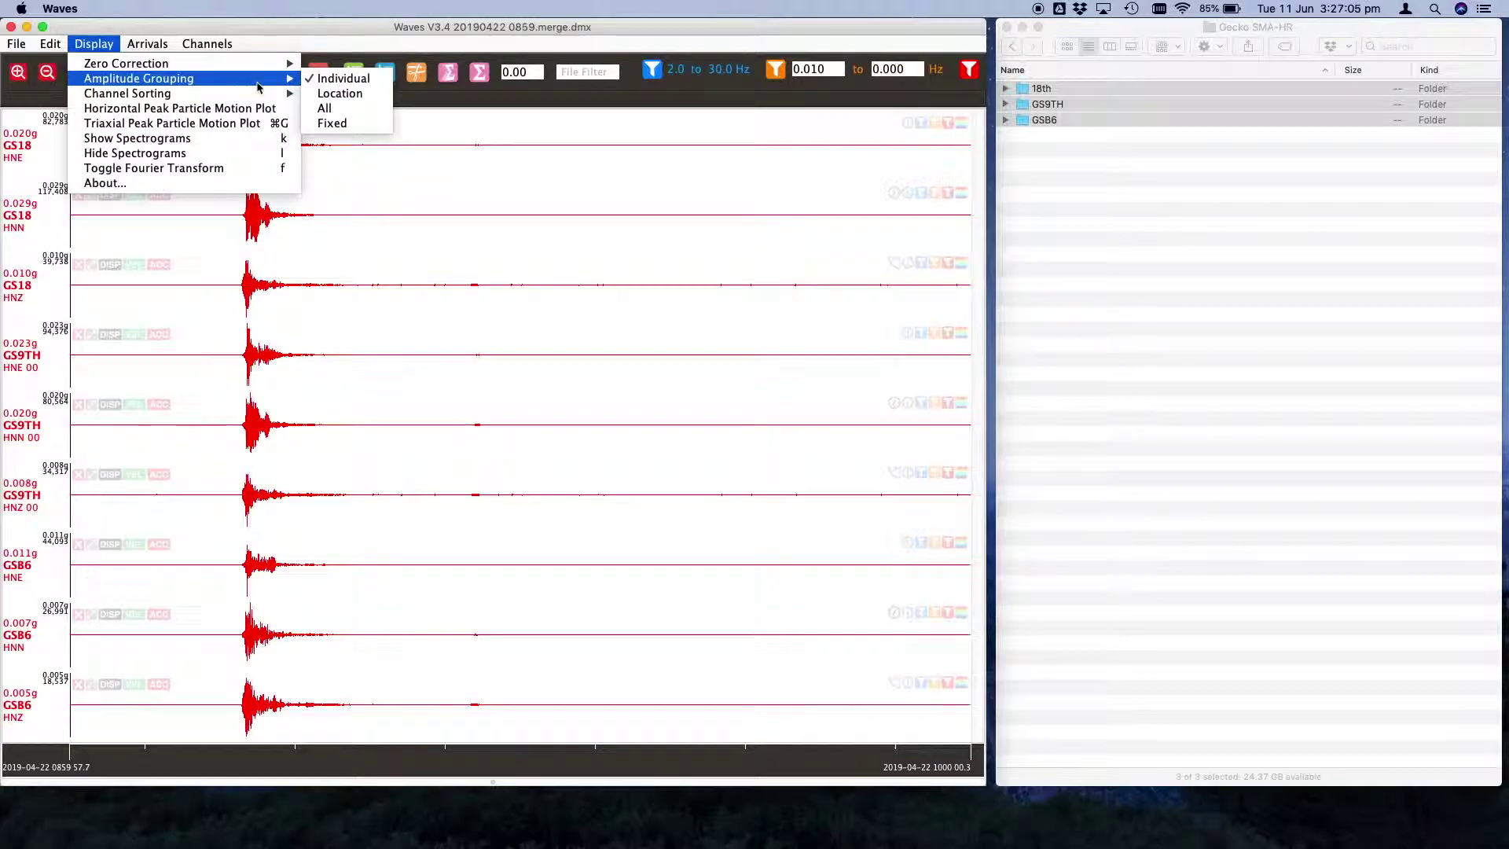
click(349, 110)
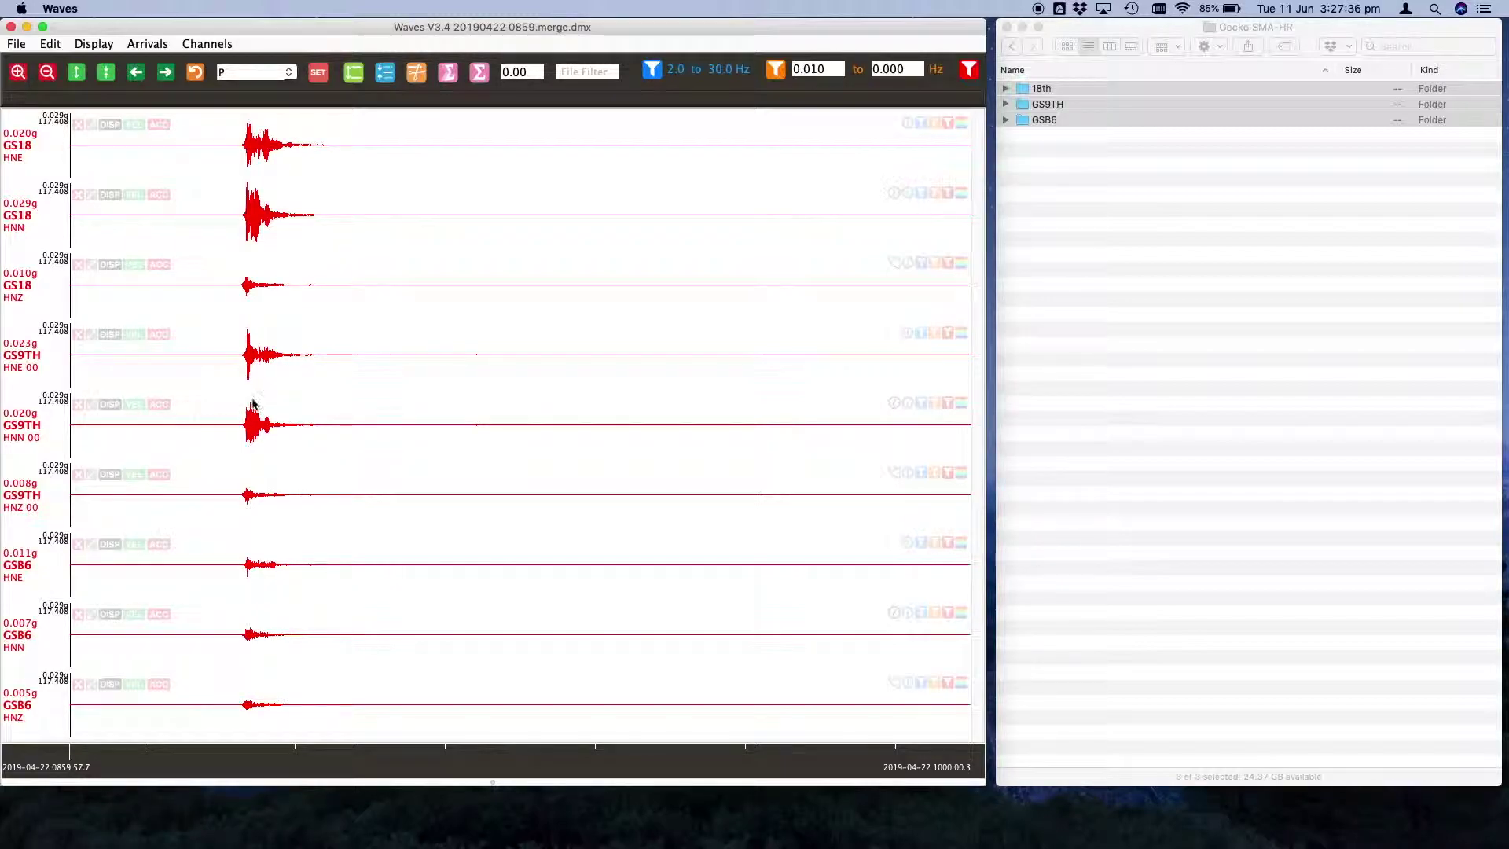
drag(216, 303, 360, 289)
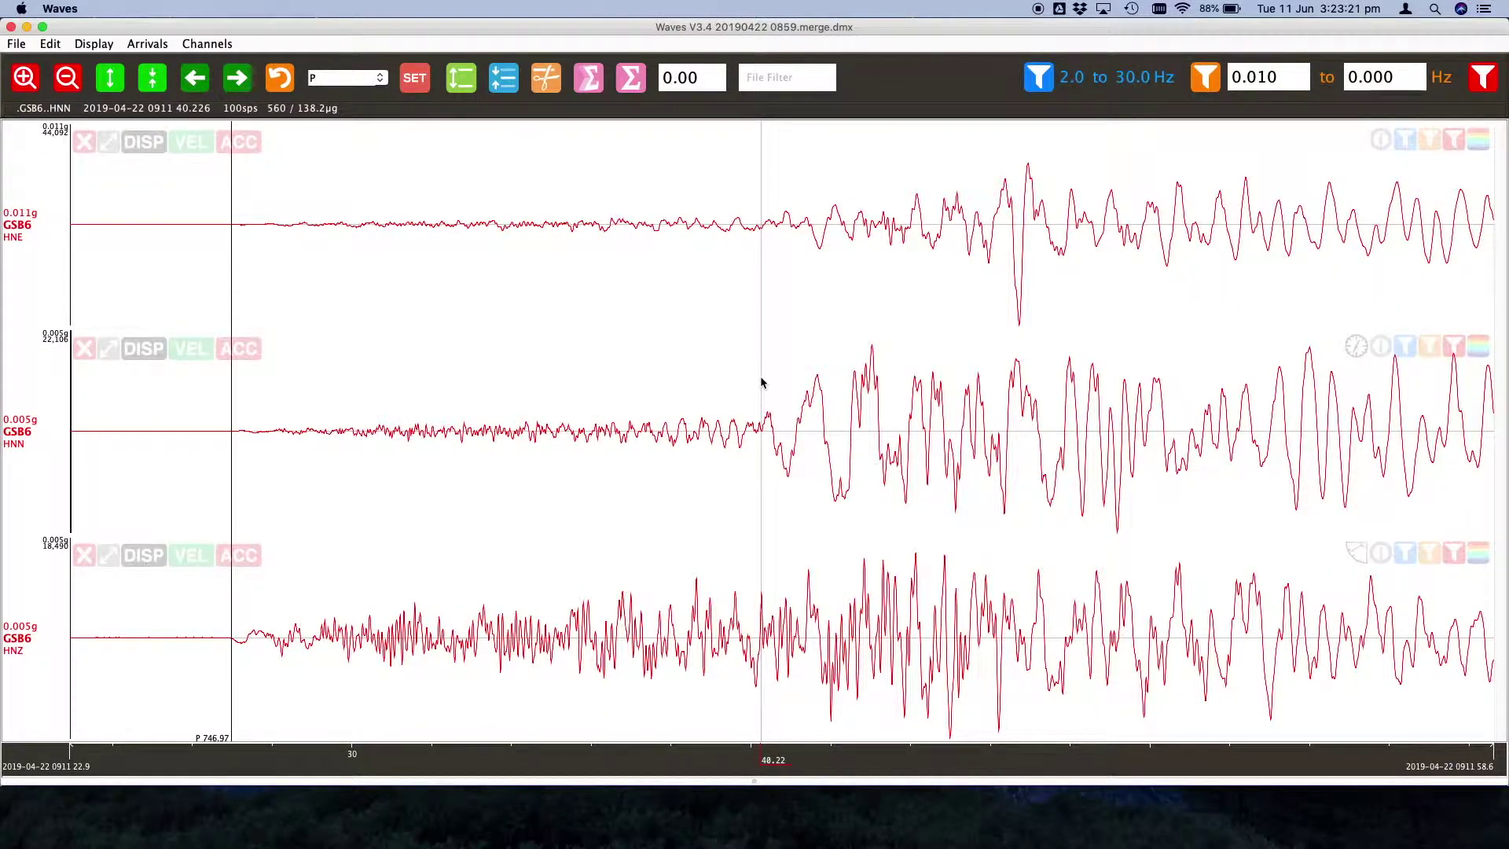
Mark an S arrival at the cursor on the GSB6 HNN trace, about 40.23 s past 0911
key(s)
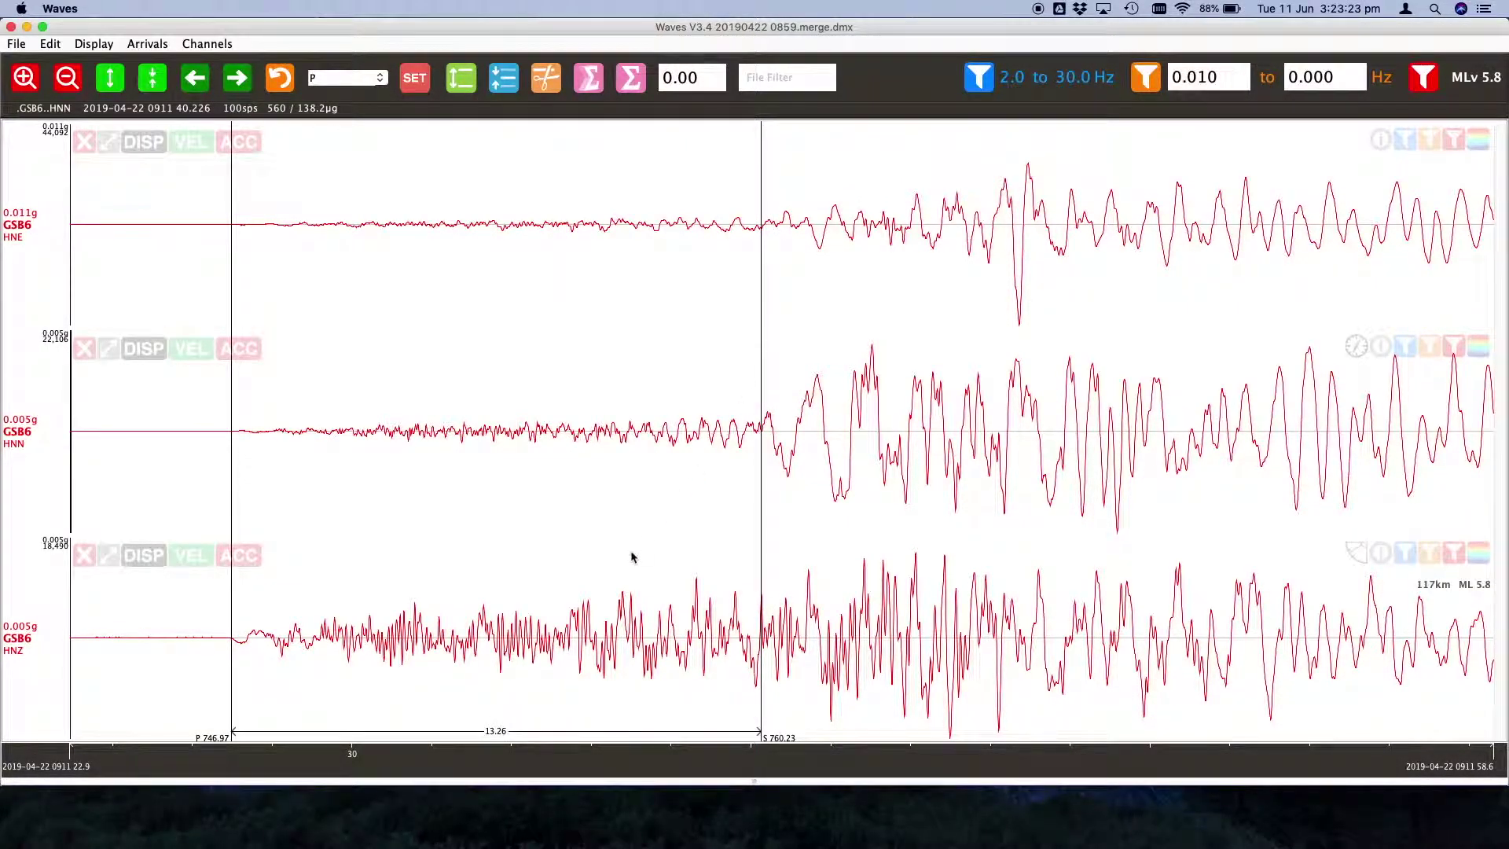